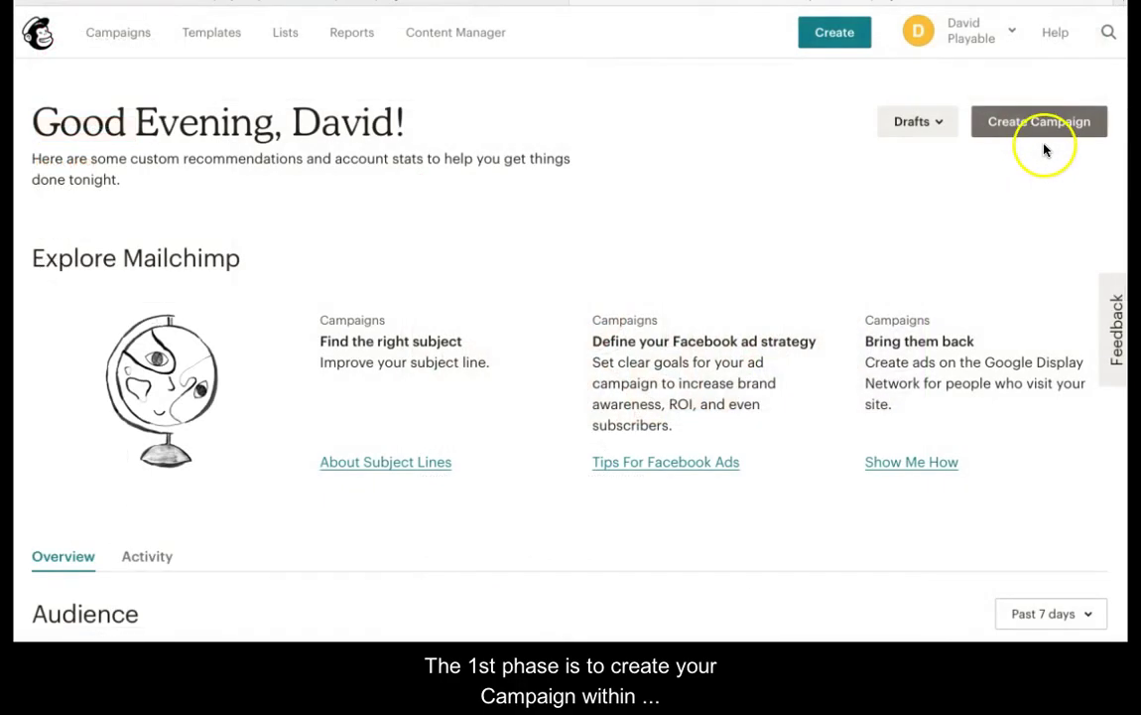
Create a regular email campaign named "Playable Tutorial".
click(1040, 127)
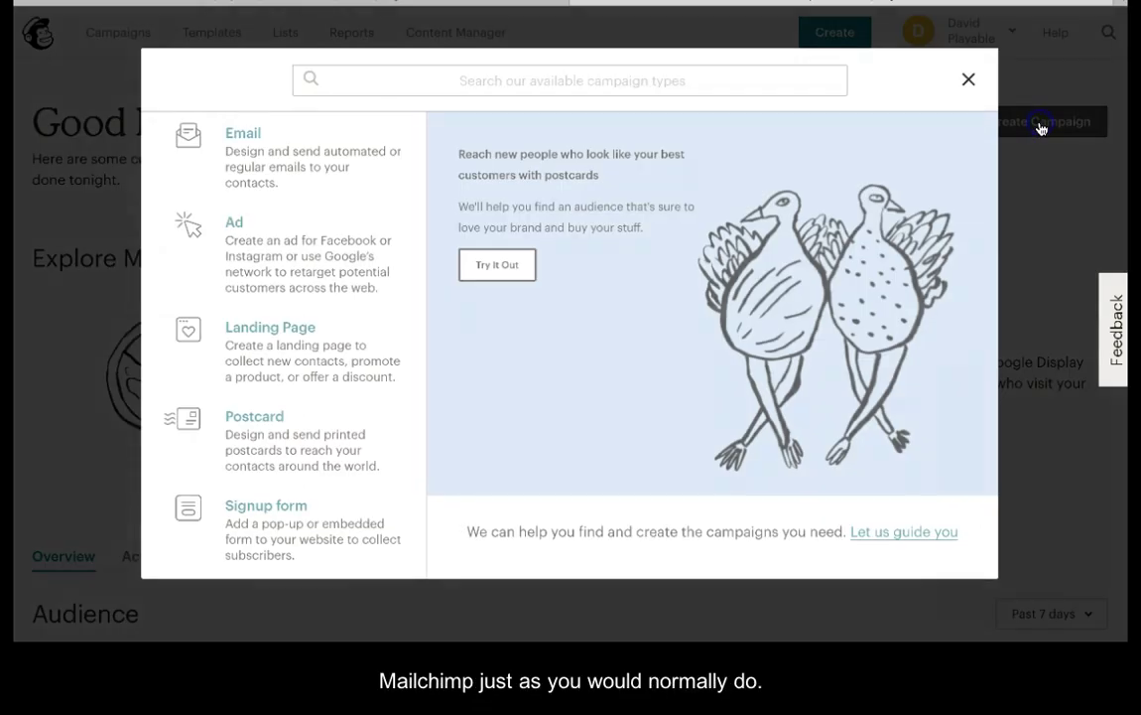
click(260, 166)
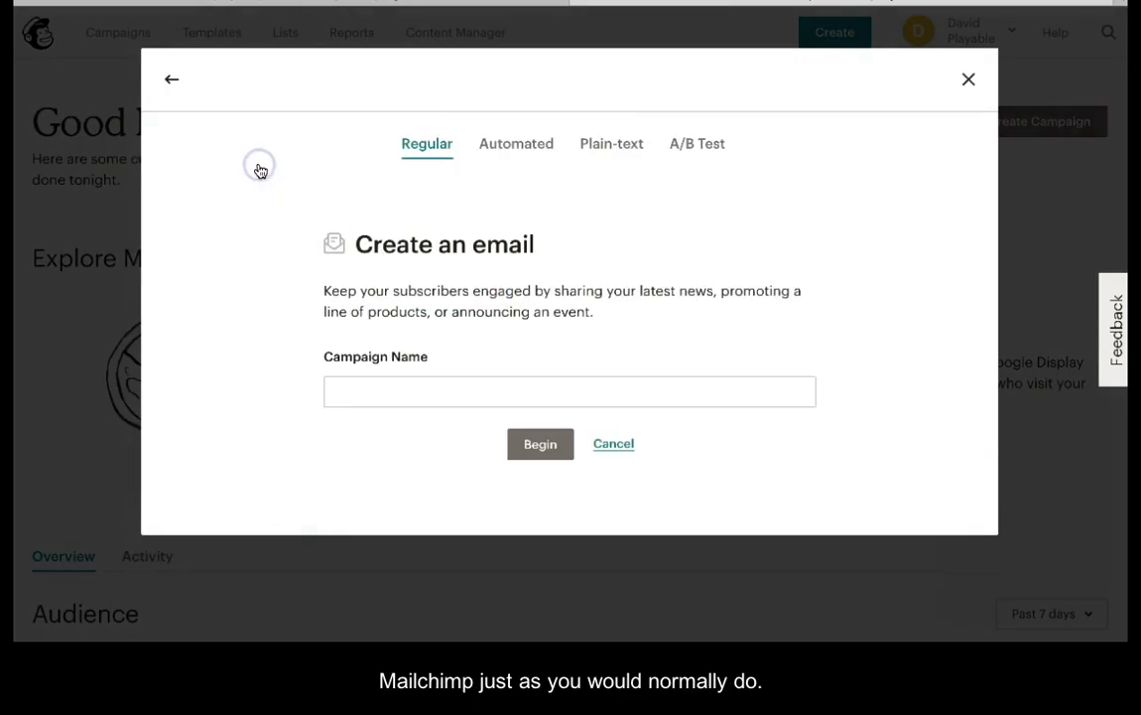
click(364, 397)
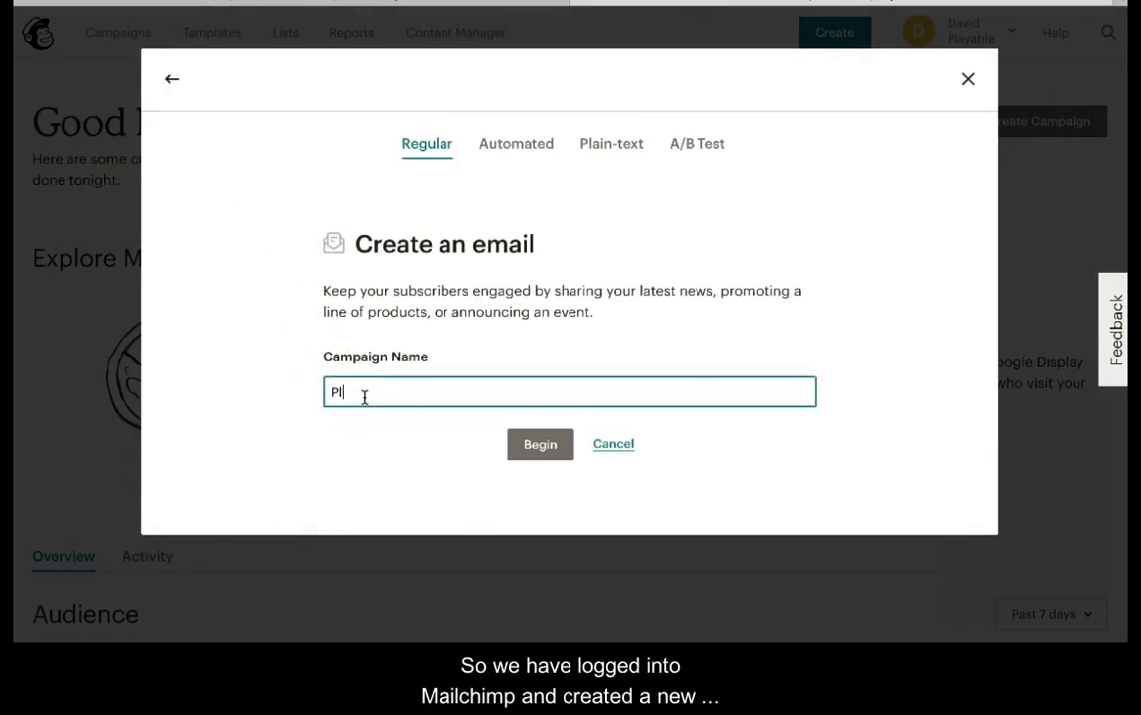
text(Playable )
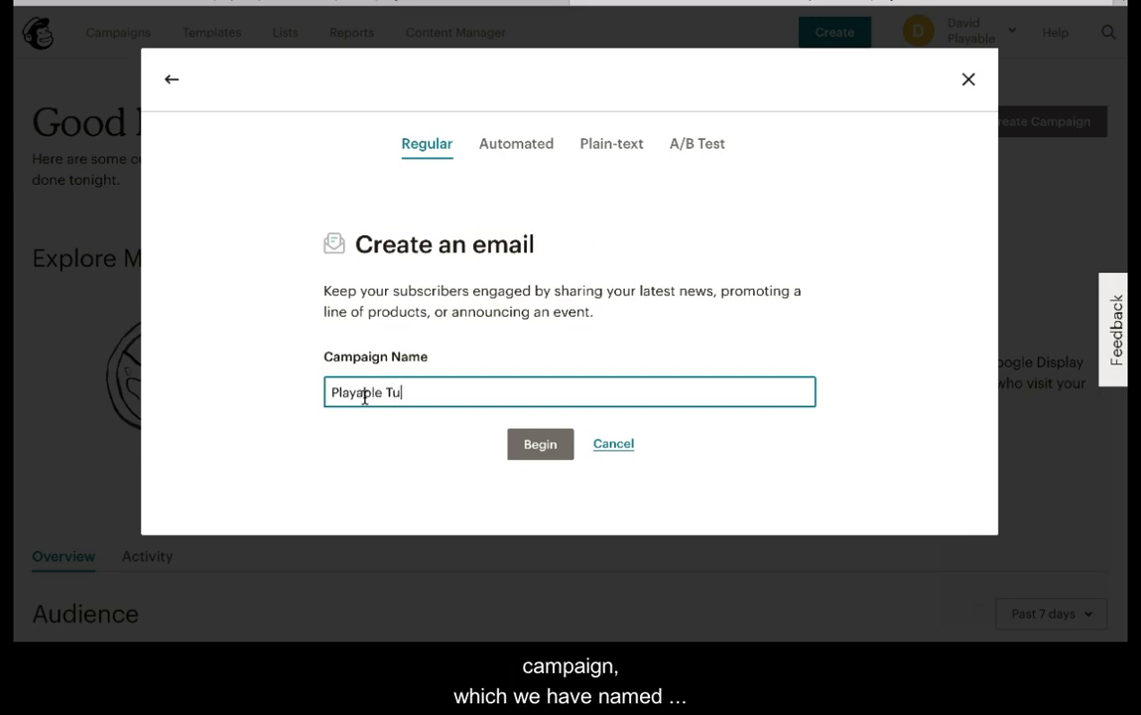
text(Tutorial)
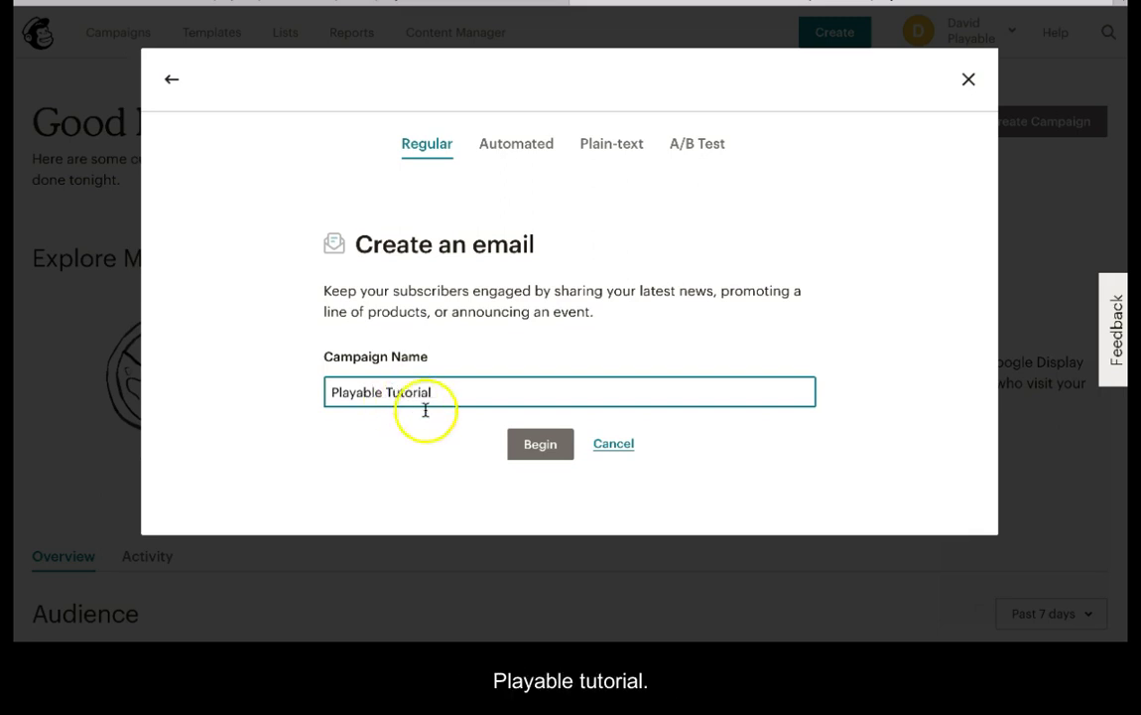
click(527, 443)
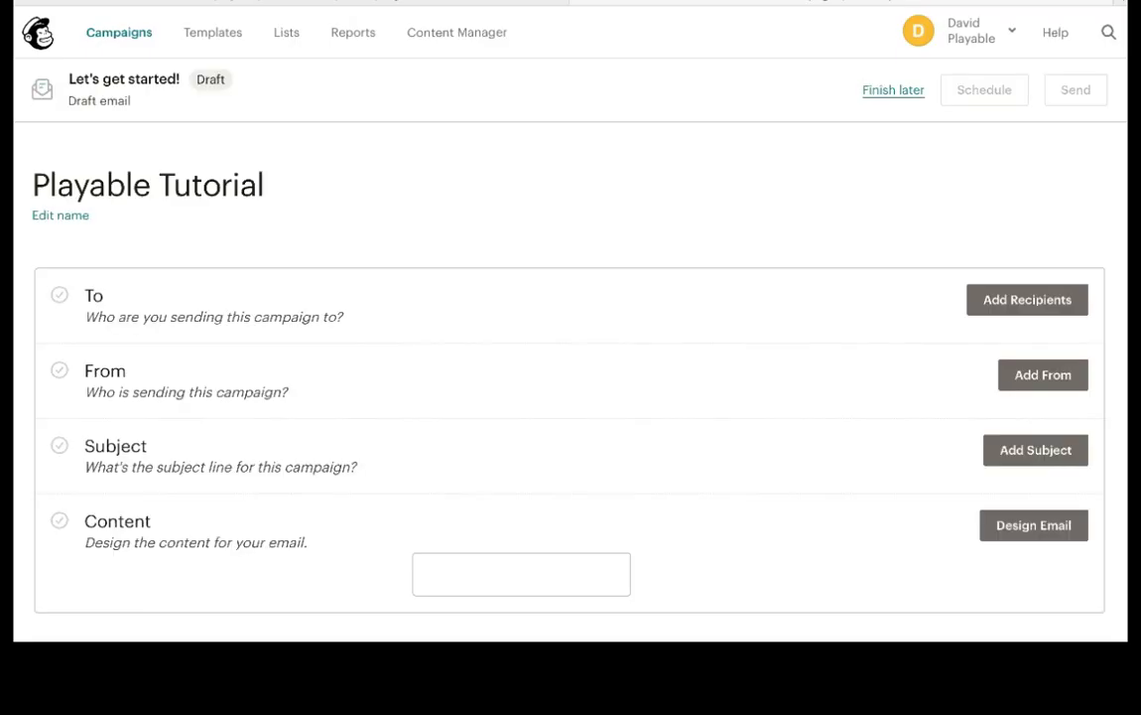
Start designing the campaign's email content with the product-showcase layout template.
scroll(1027, 543, down, 1)
click(1029, 496)
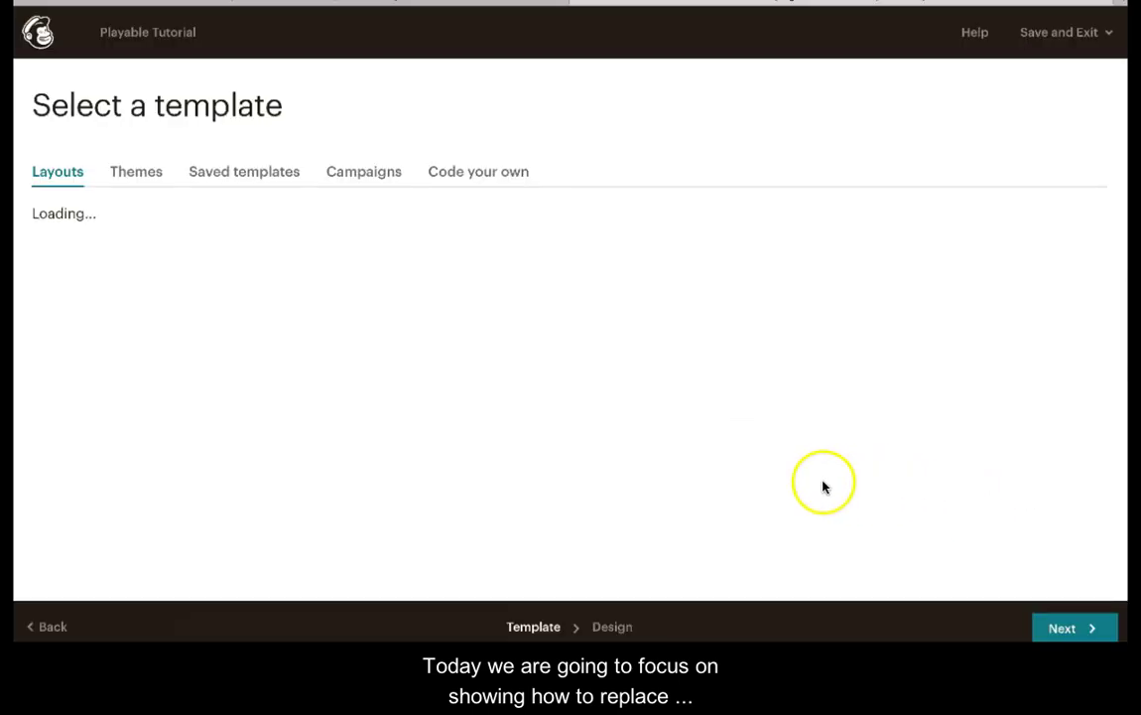
scroll(800, 485, down, 2)
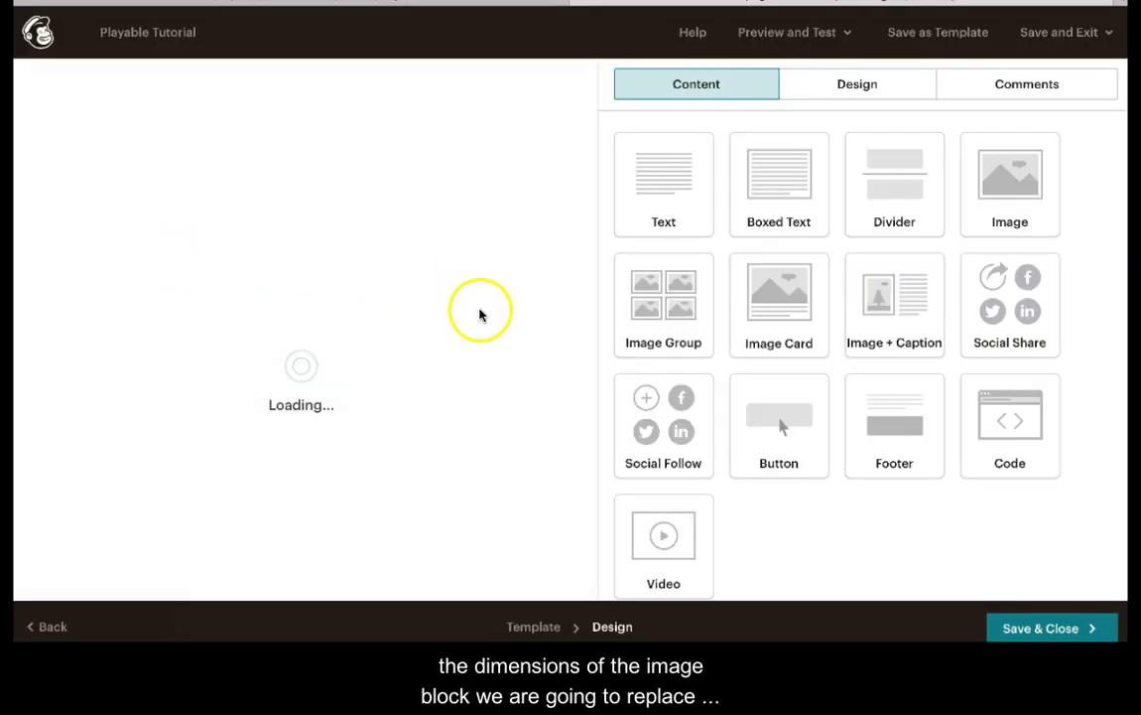
Check the pixel dimensions of the main product image placeholder, then save and close the email design.
click(341, 417)
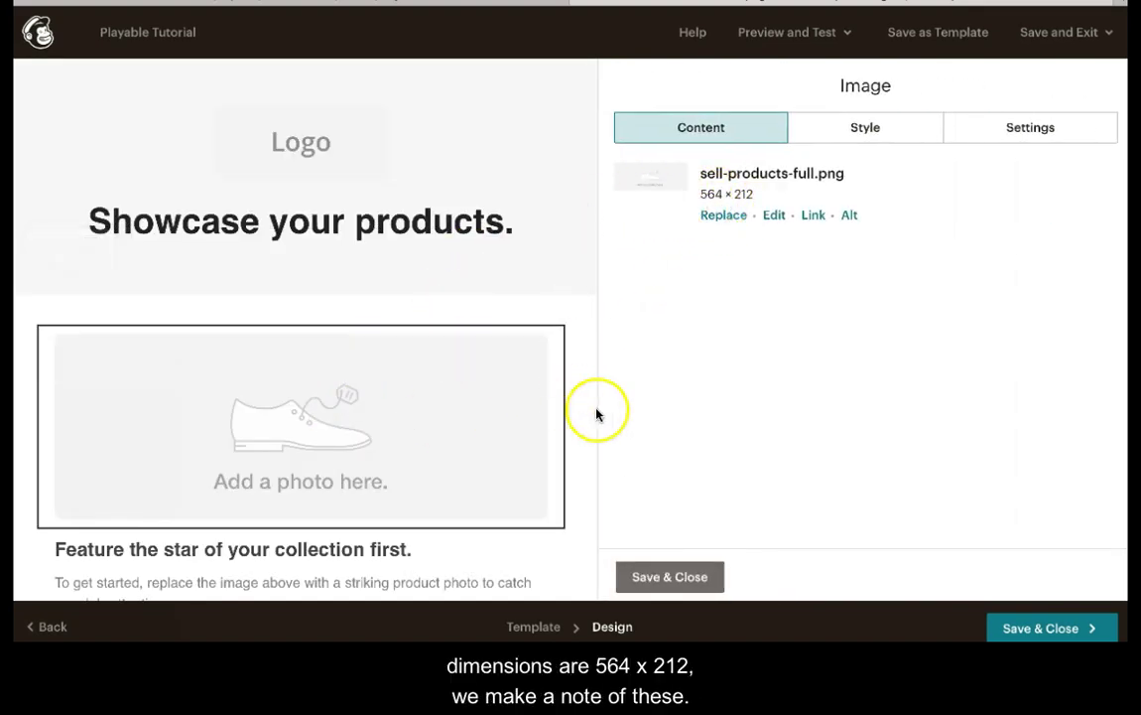
click(695, 584)
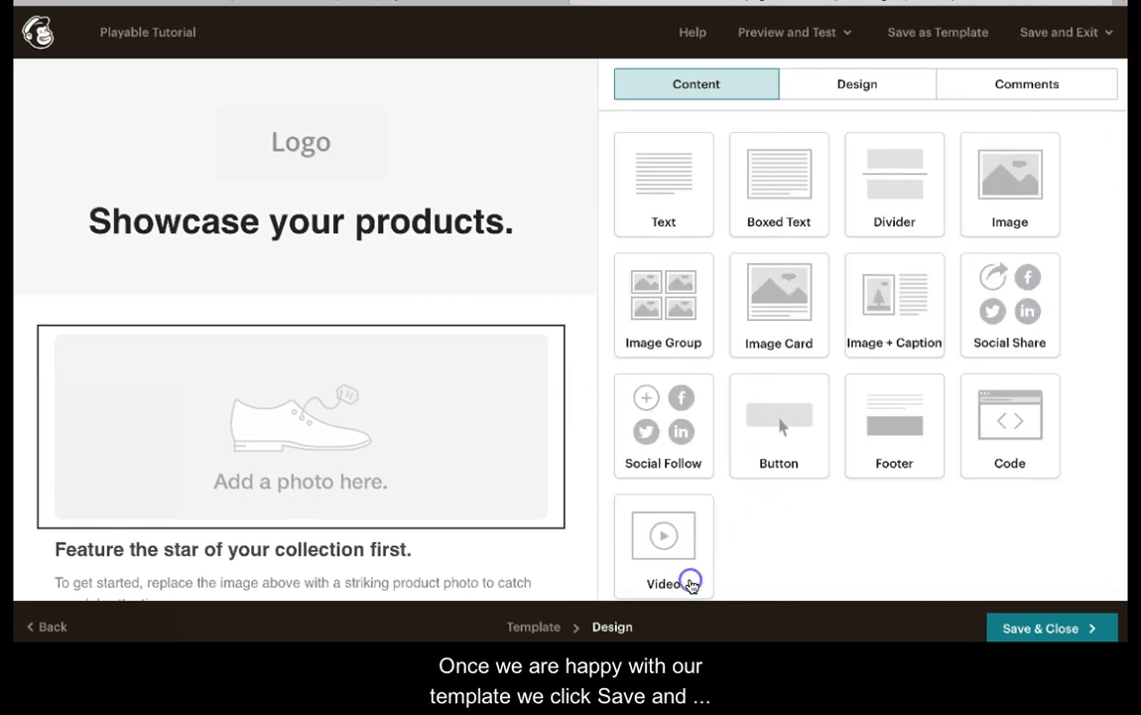
click(1036, 630)
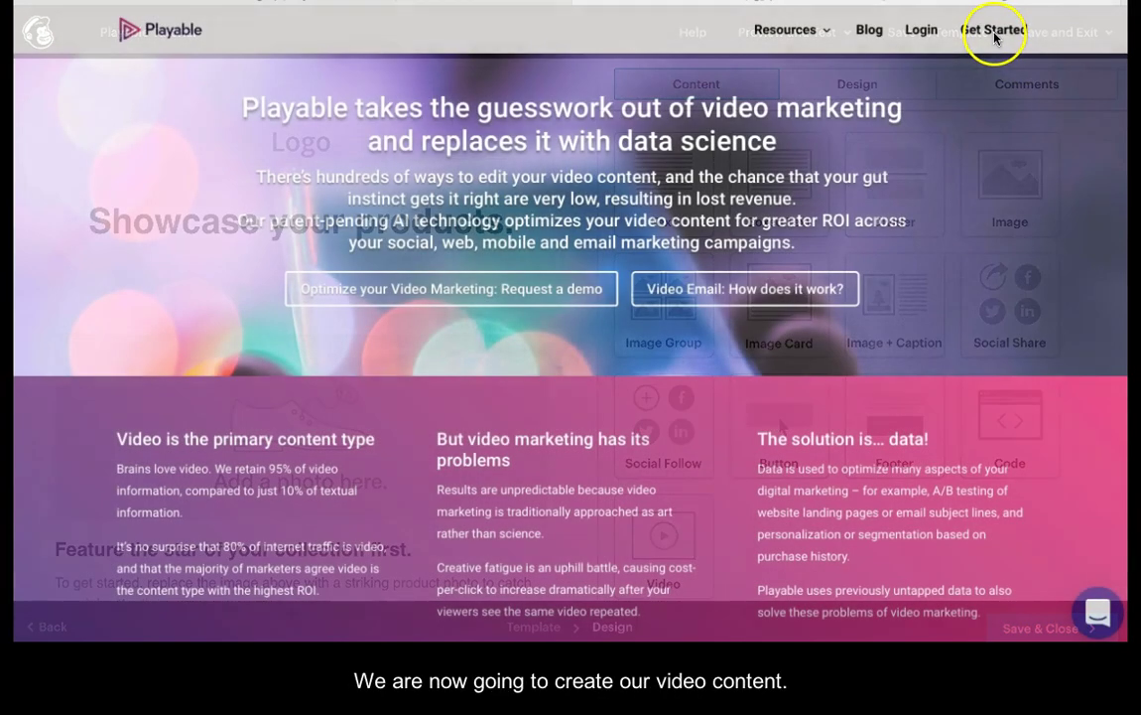
Switch to the Playable website and sign up through MailChimp, logging in with the account username and password.
click(996, 33)
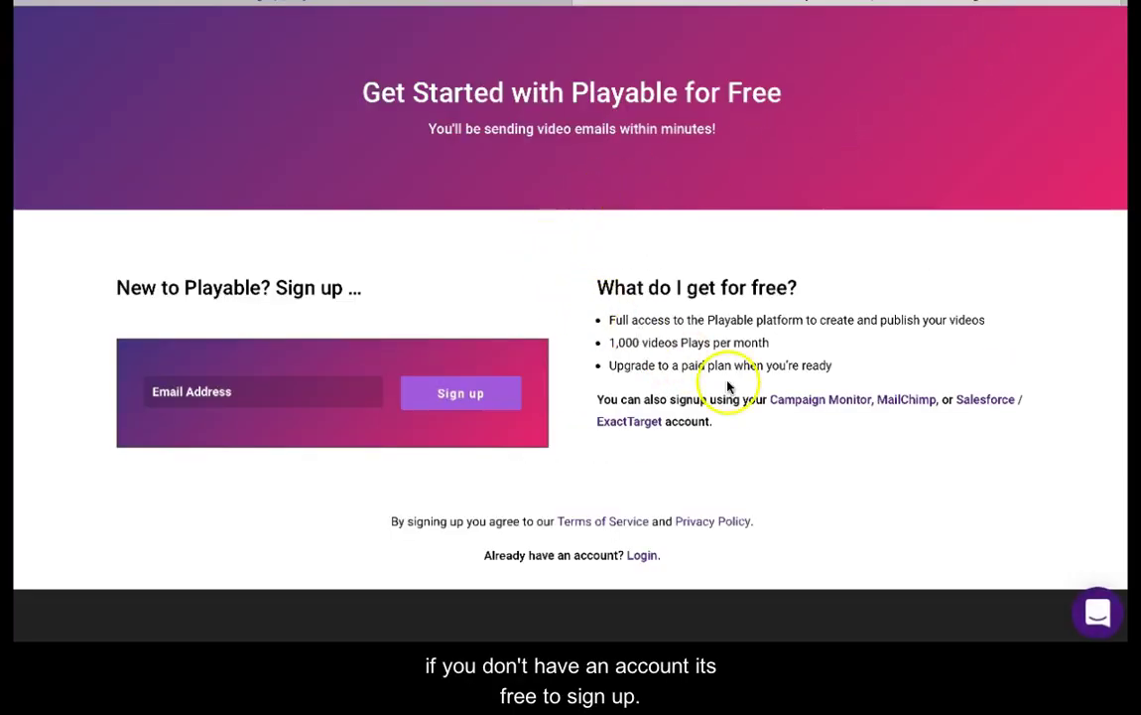
click(913, 399)
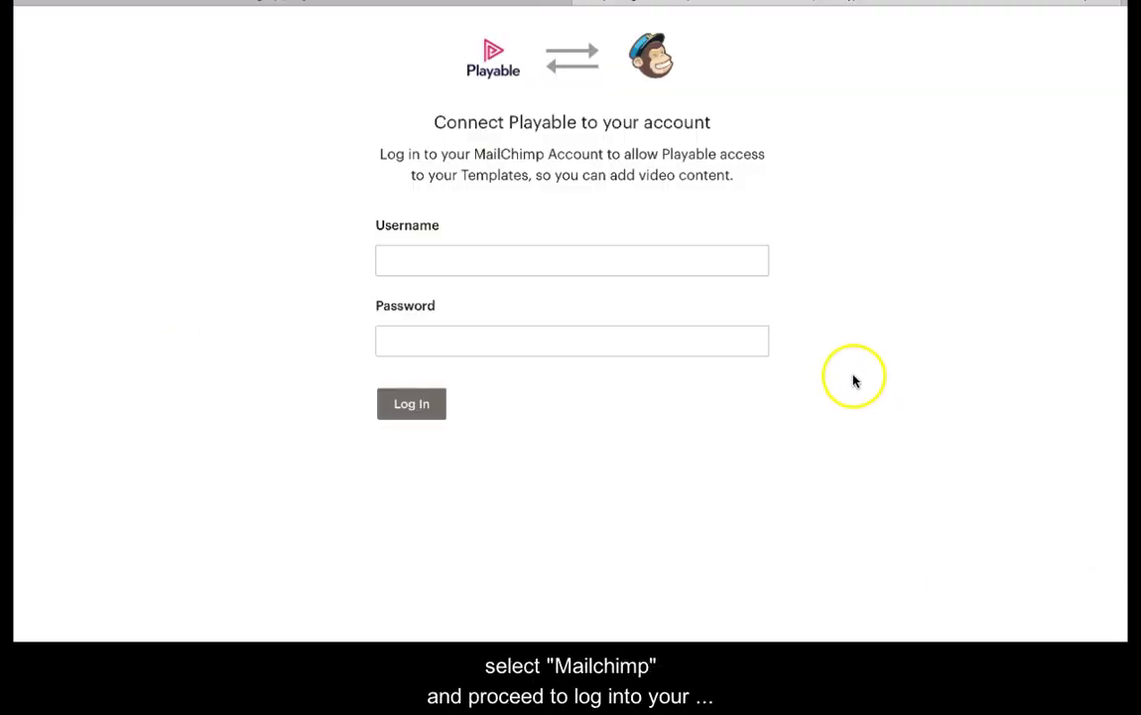
click(574, 262)
click(530, 282)
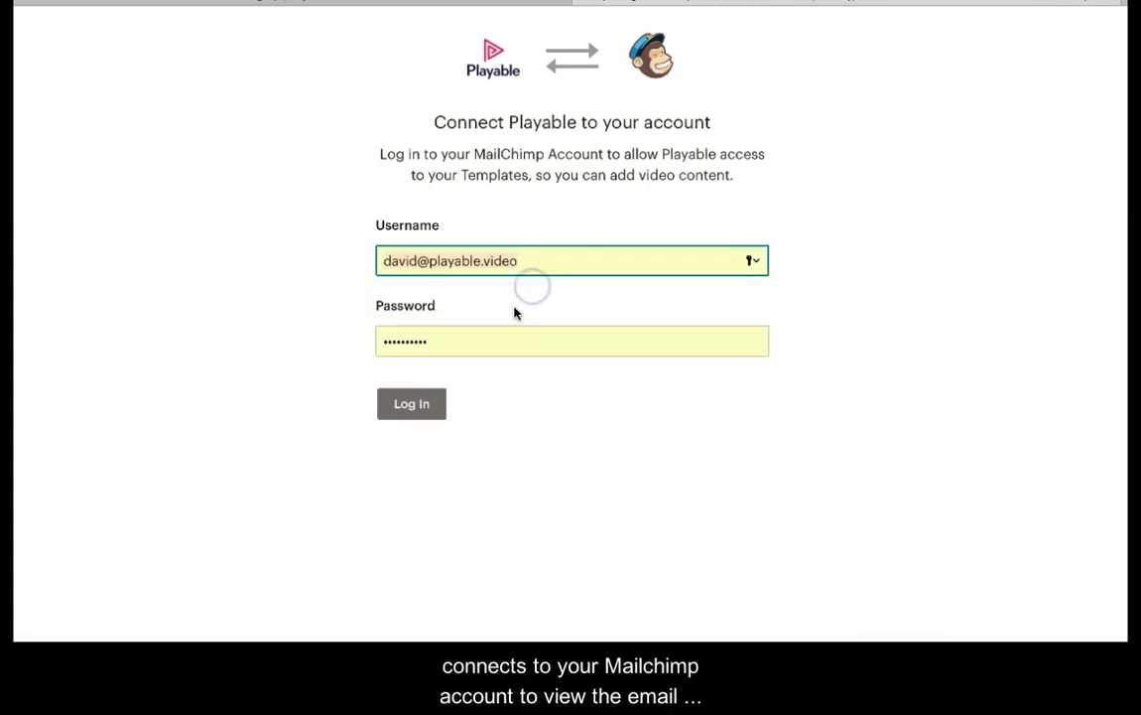
click(412, 402)
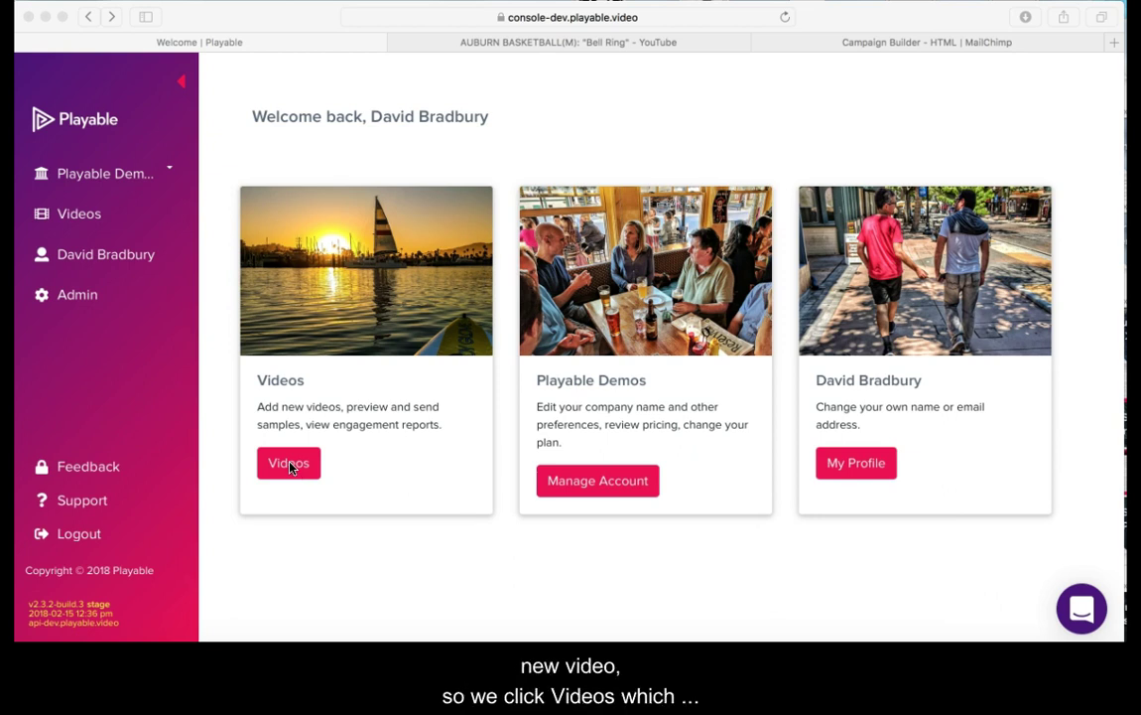
Start adding a new video in Playable and title it "MailChimp Tutorial".
click(289, 464)
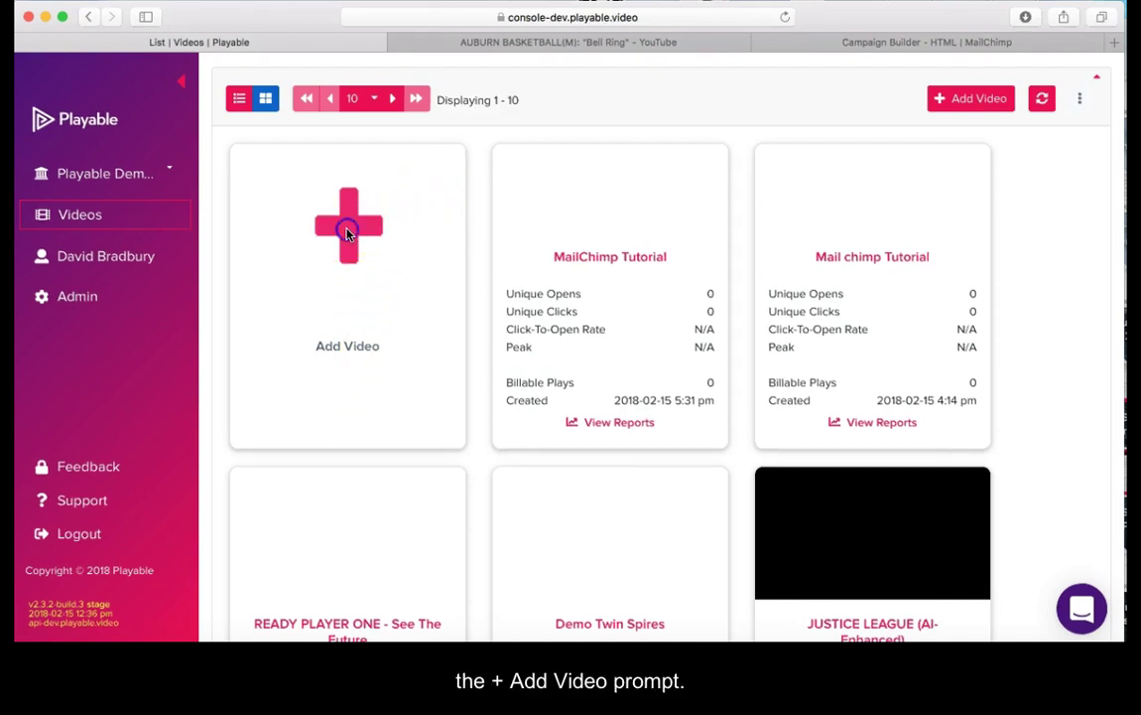
click(348, 231)
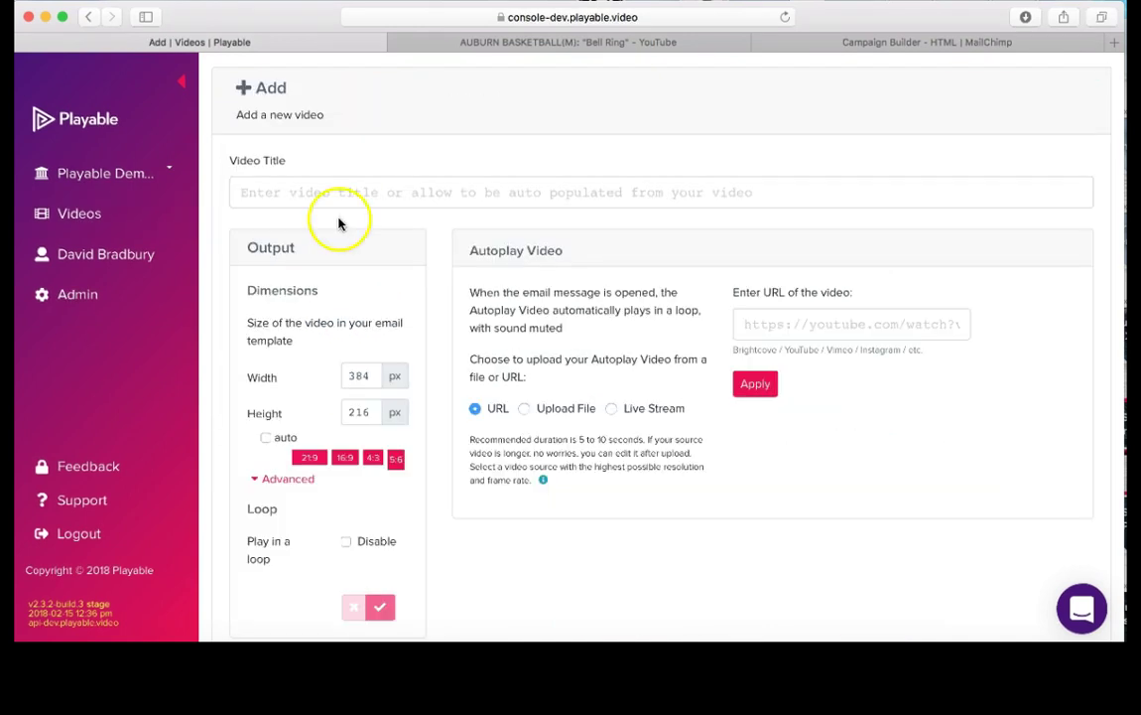
click(421, 25)
click(250, 191)
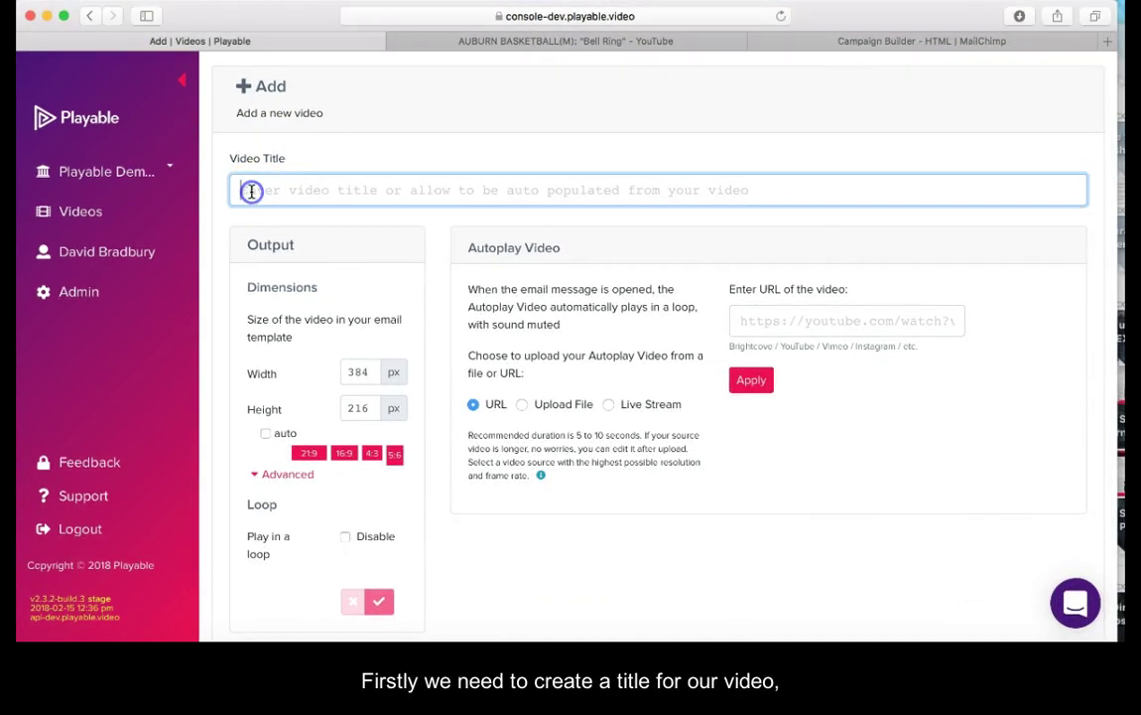
text(MailChi)
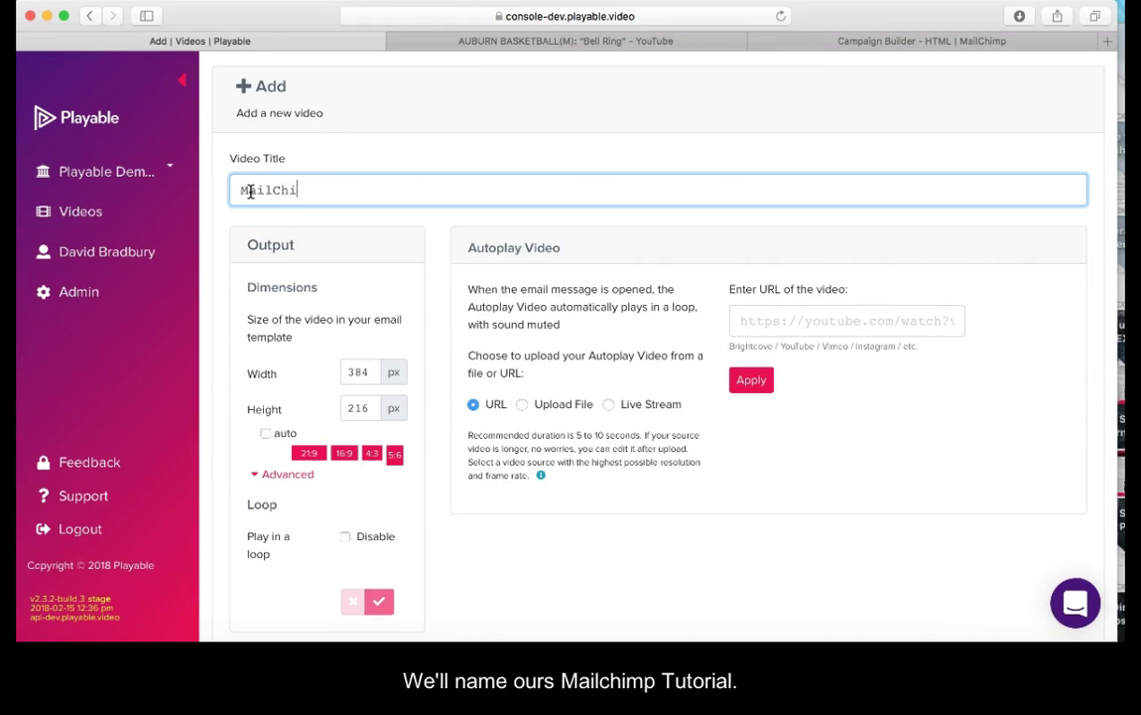
text(mp Tutorial)
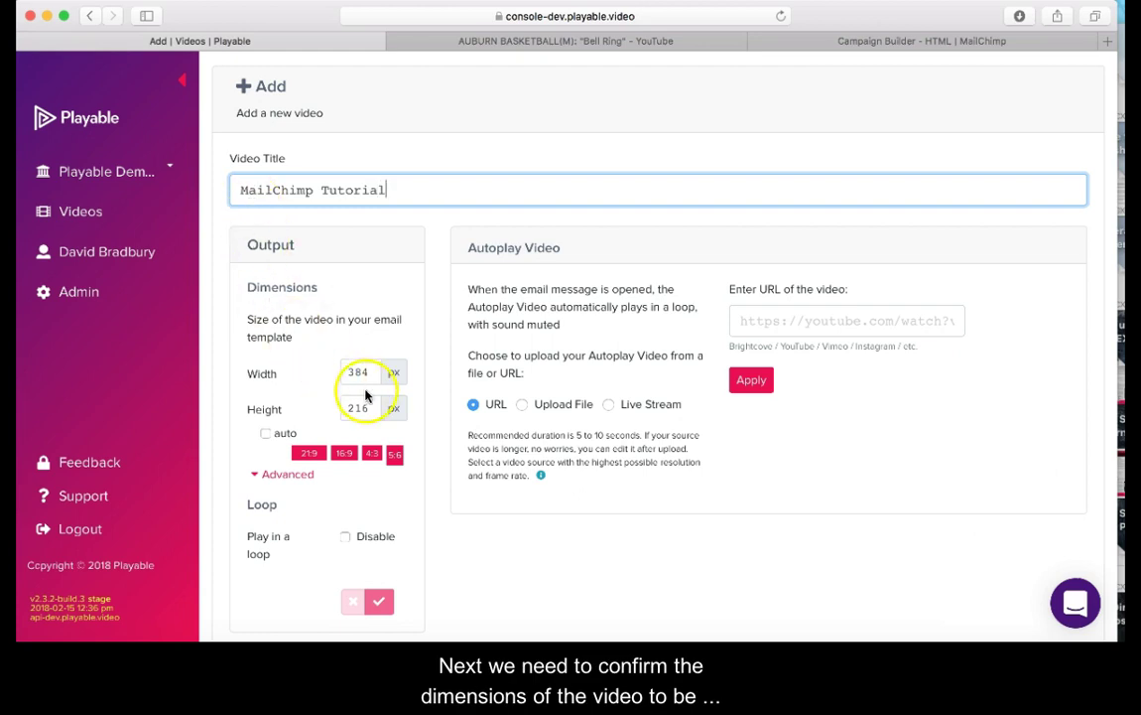
Set the video's output dimensions to 564 px wide by 212 px high and apply them.
click(369, 373)
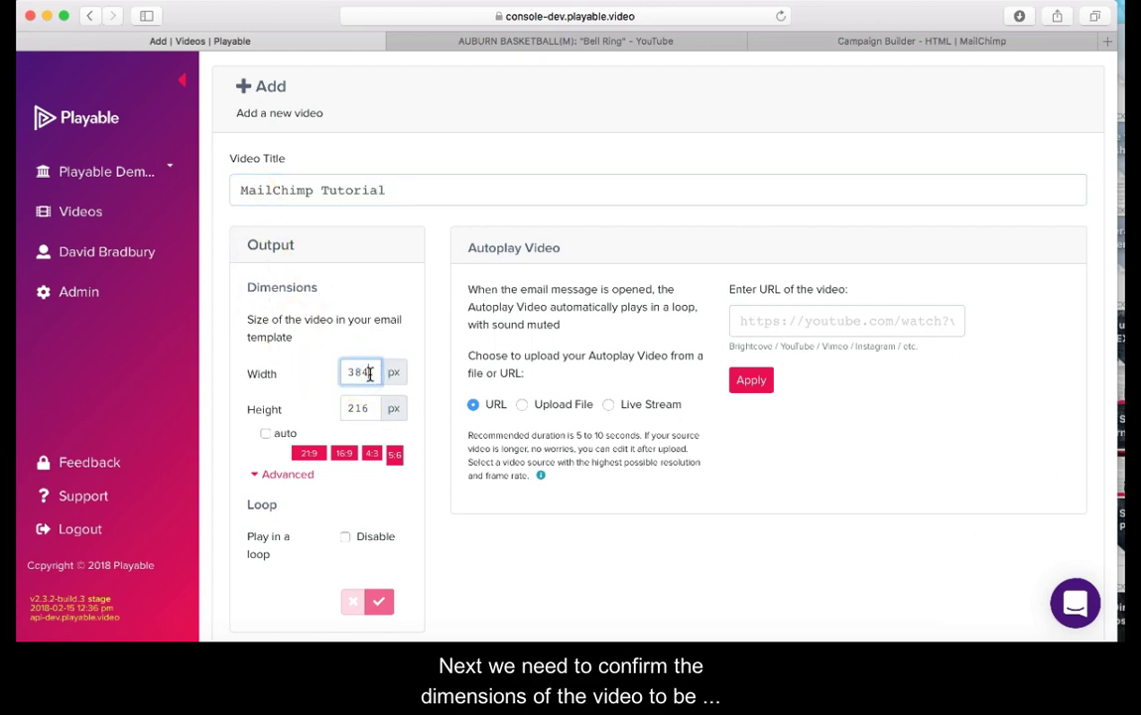
key(BackSpace)
key(BackSpace)
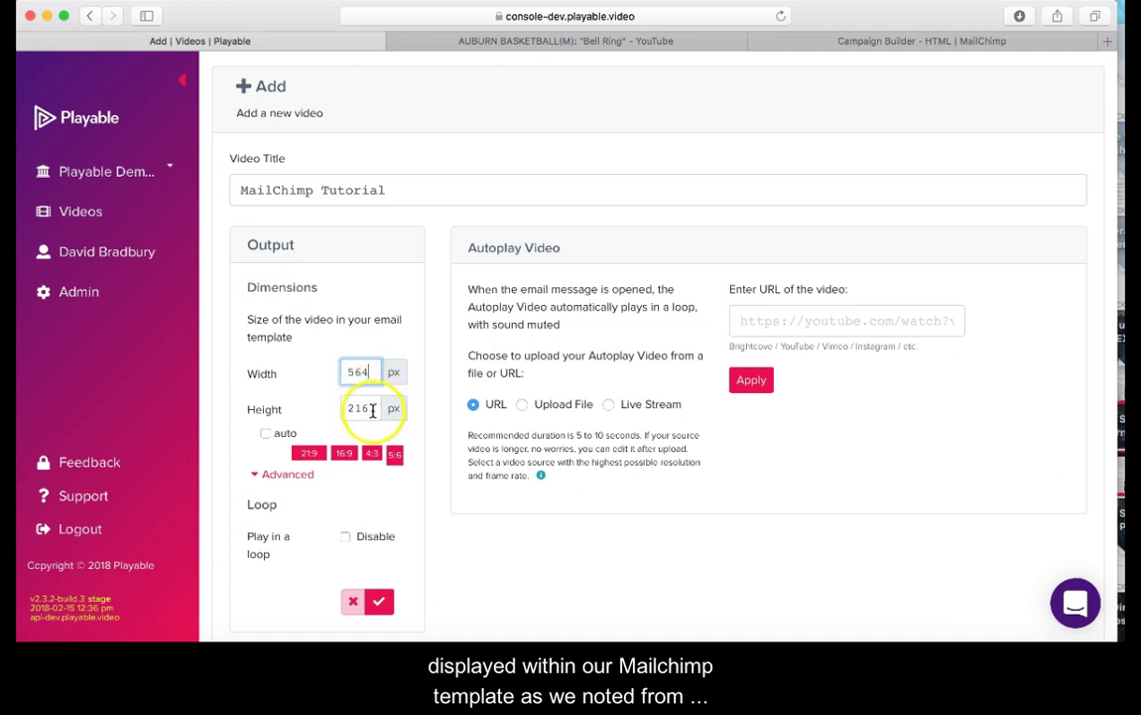
click(373, 409)
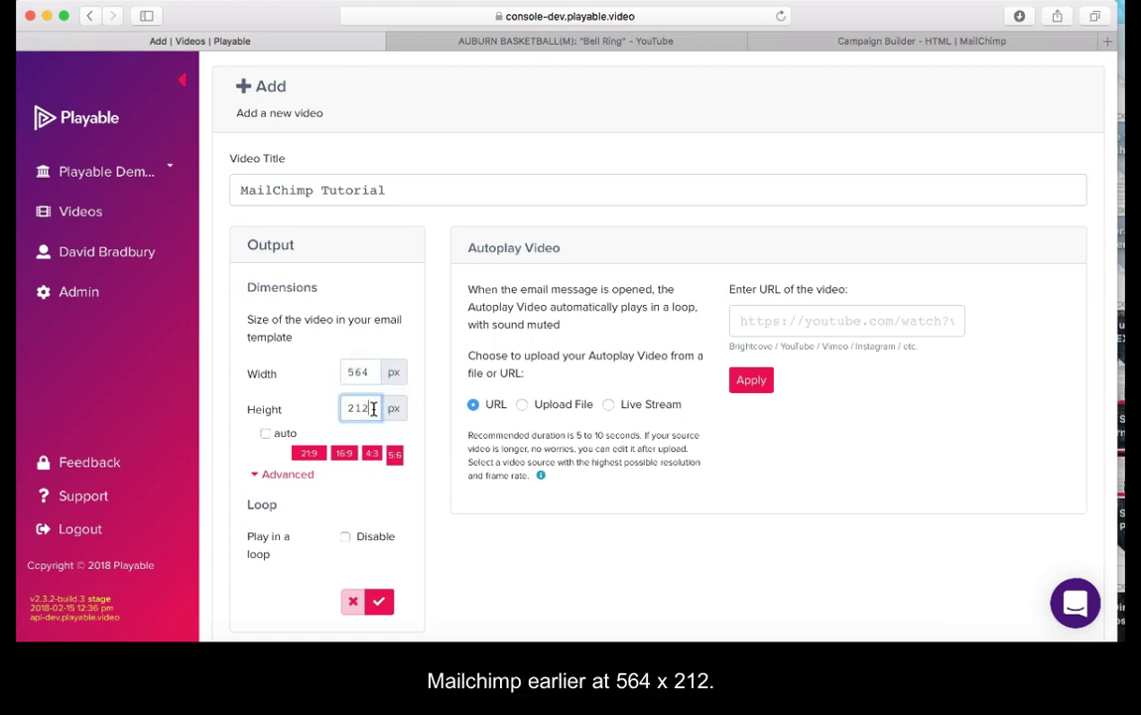
click(378, 601)
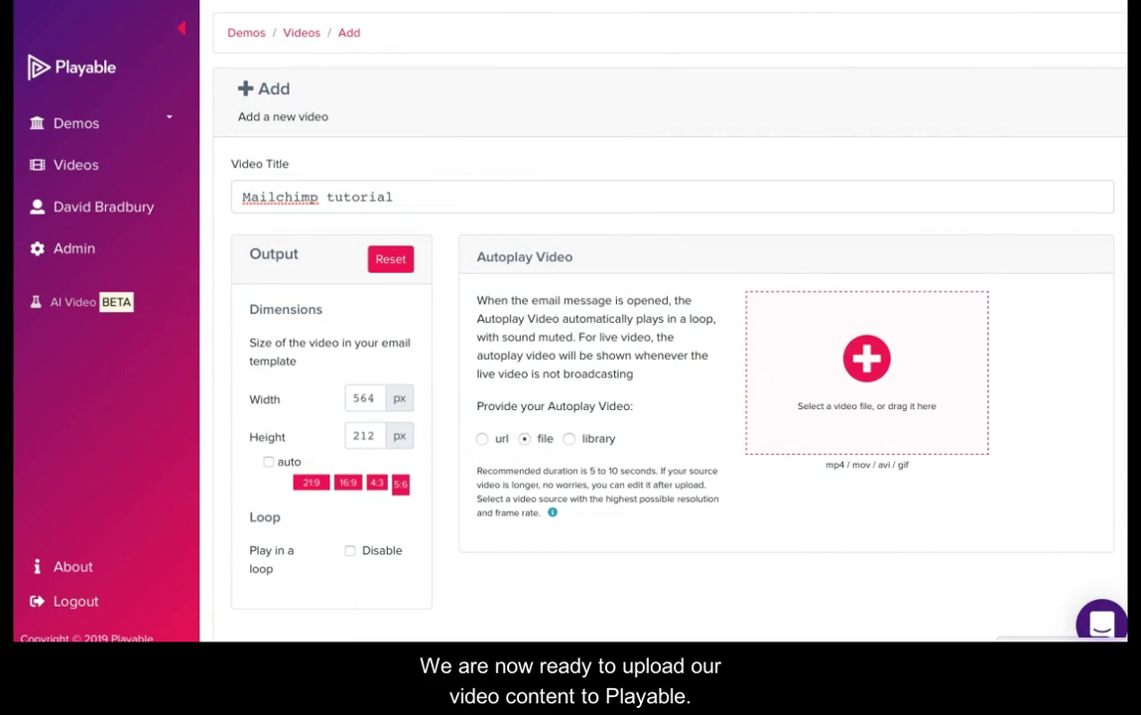
Upload the MP4 file from the Mailchimp Tutorial Video folder as the Autoplay Video and dismiss the file window.
click(779, 319)
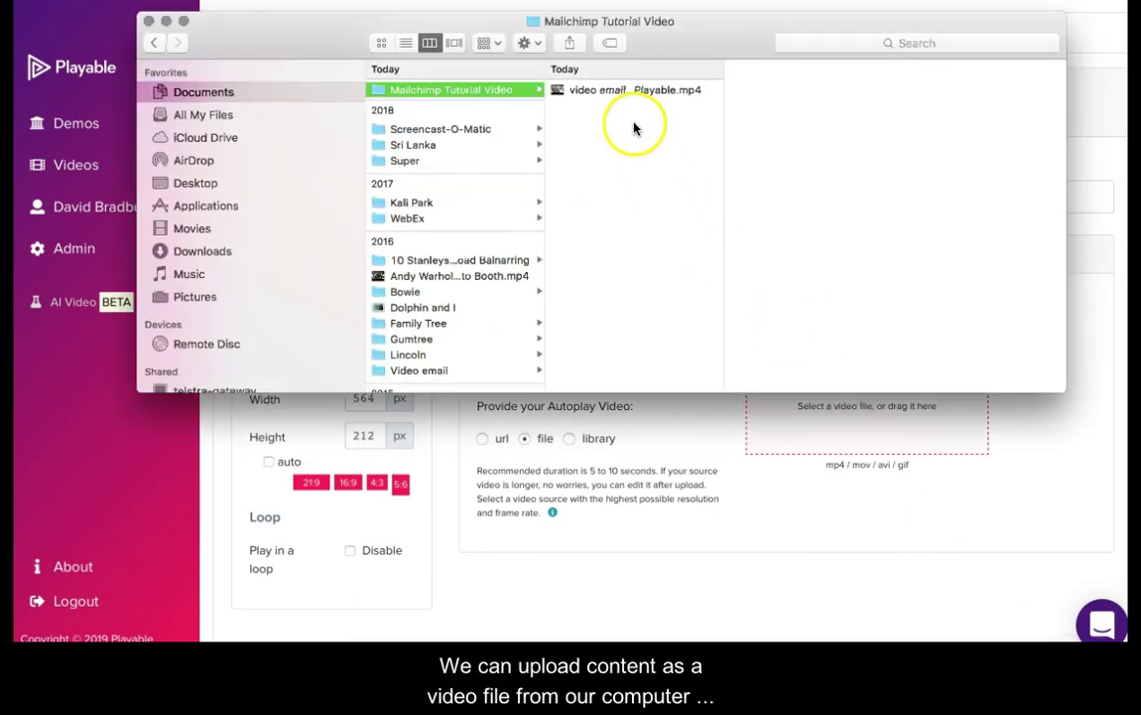
drag(627, 95, 847, 417)
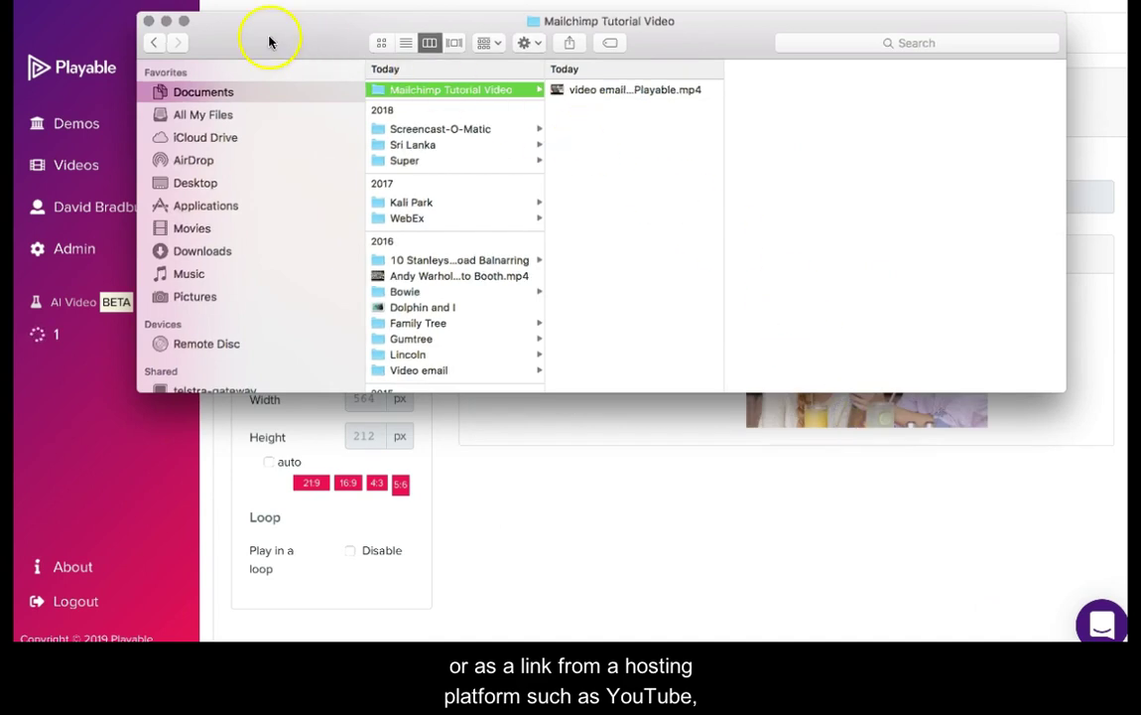
click(166, 23)
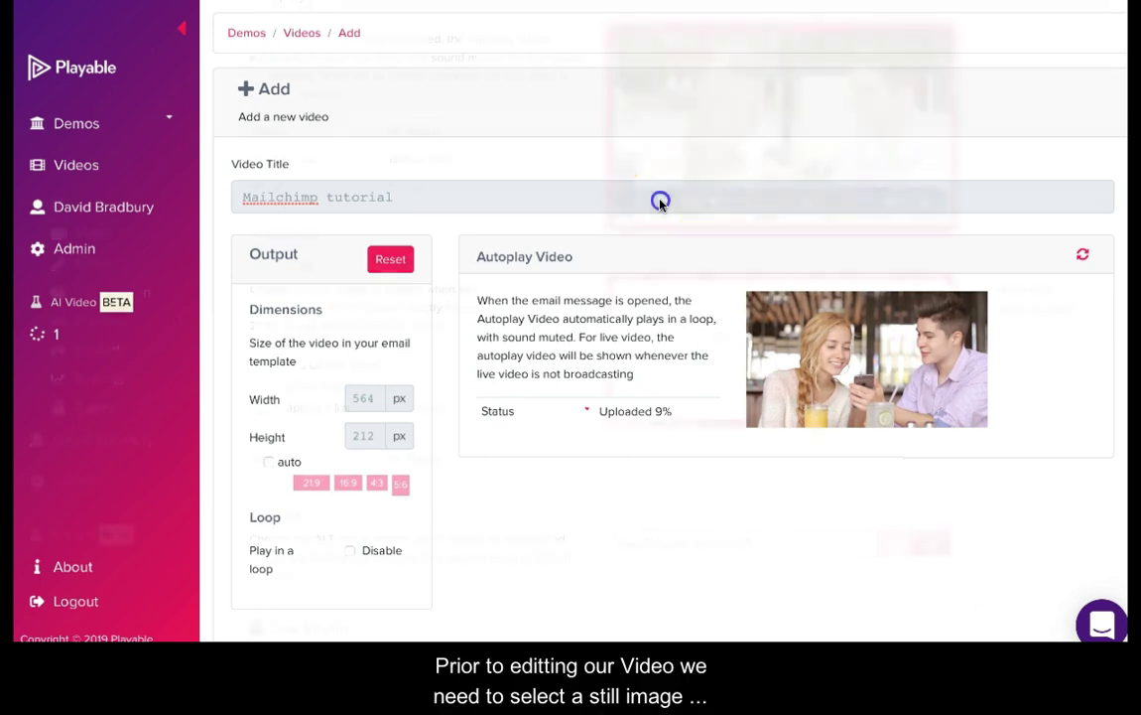
Pause the Autoplay Video at 0:03 on the "Try it for free" frame and capture it as the alt image.
click(660, 202)
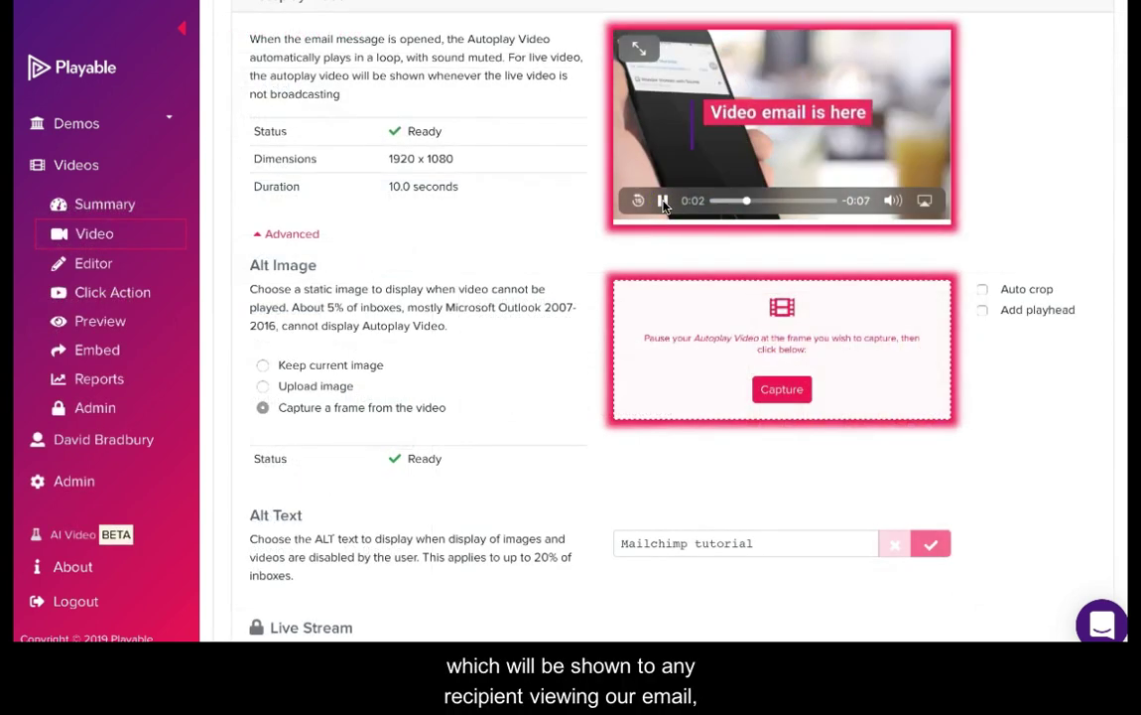
click(663, 201)
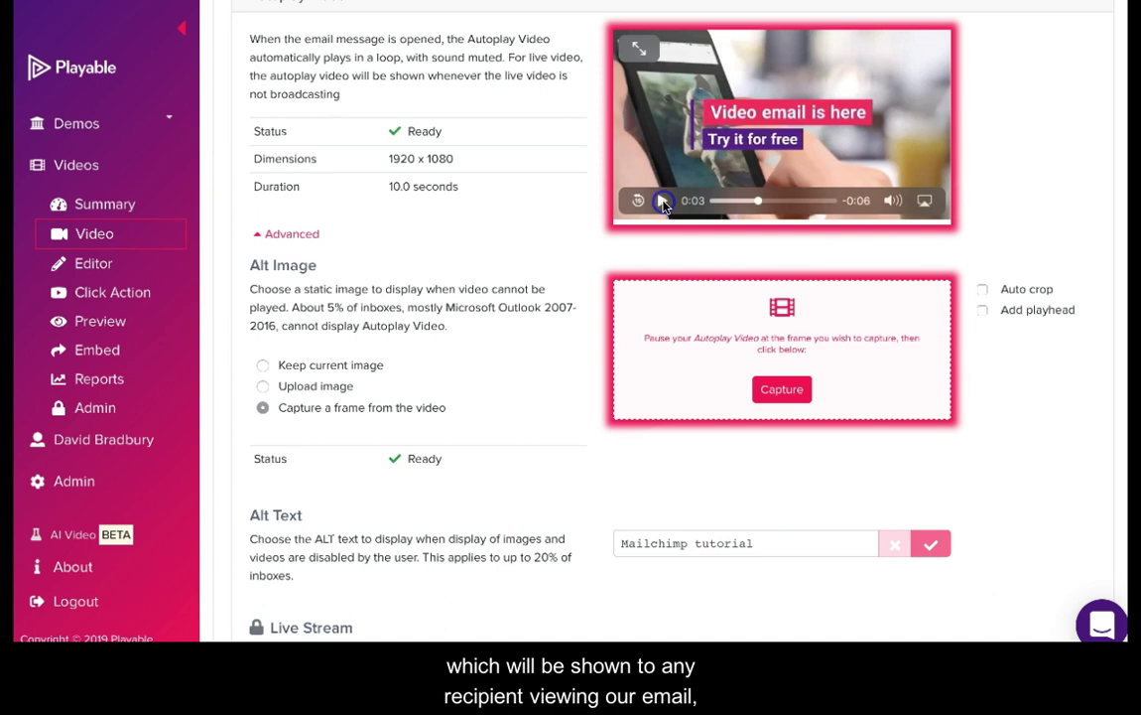
click(774, 388)
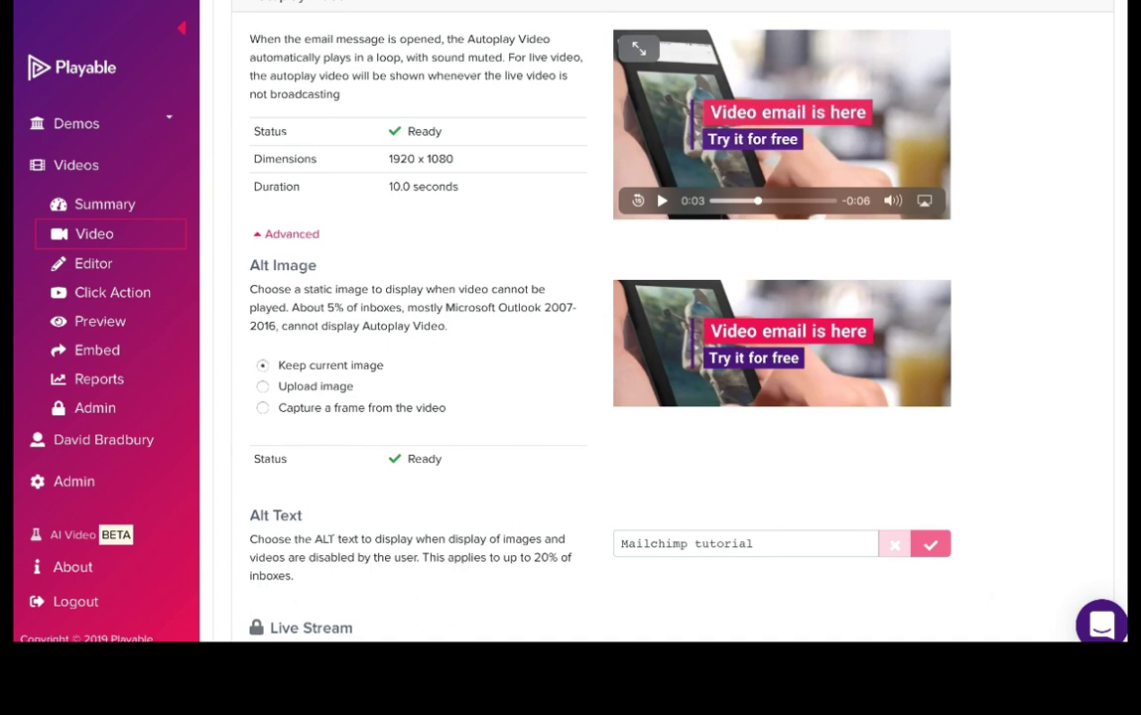
Open the timeline and crop editor and shift the first clip's crop area slightly down the frame.
click(105, 264)
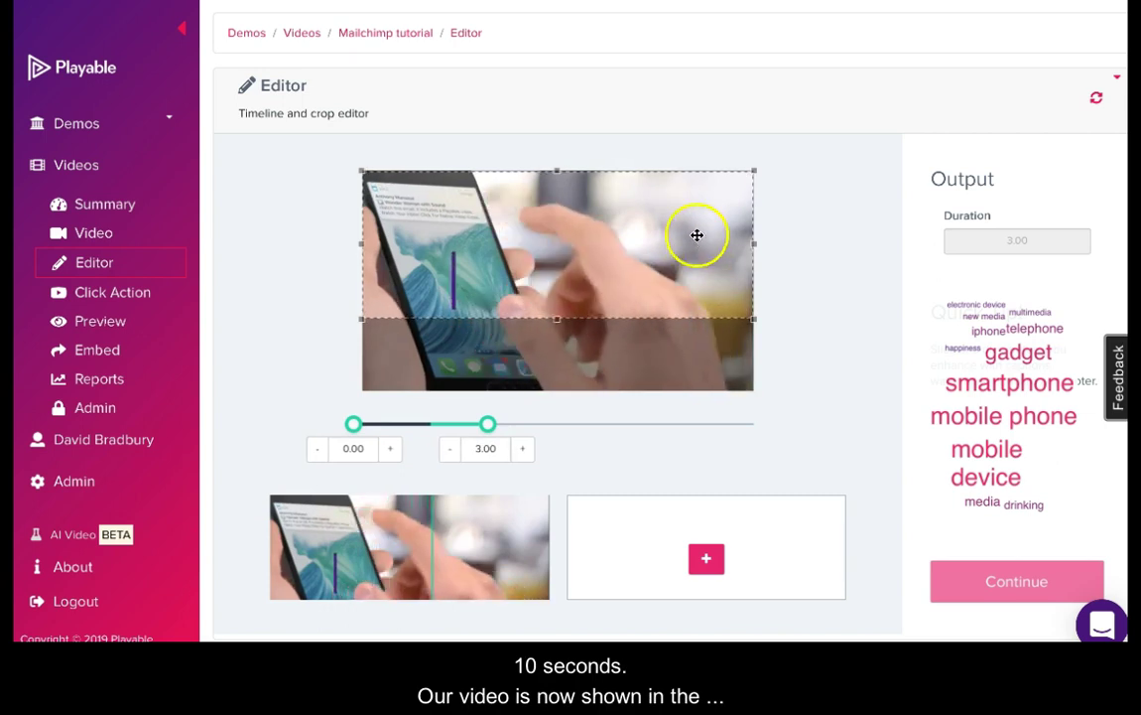
drag(662, 174, 660, 194)
click(595, 223)
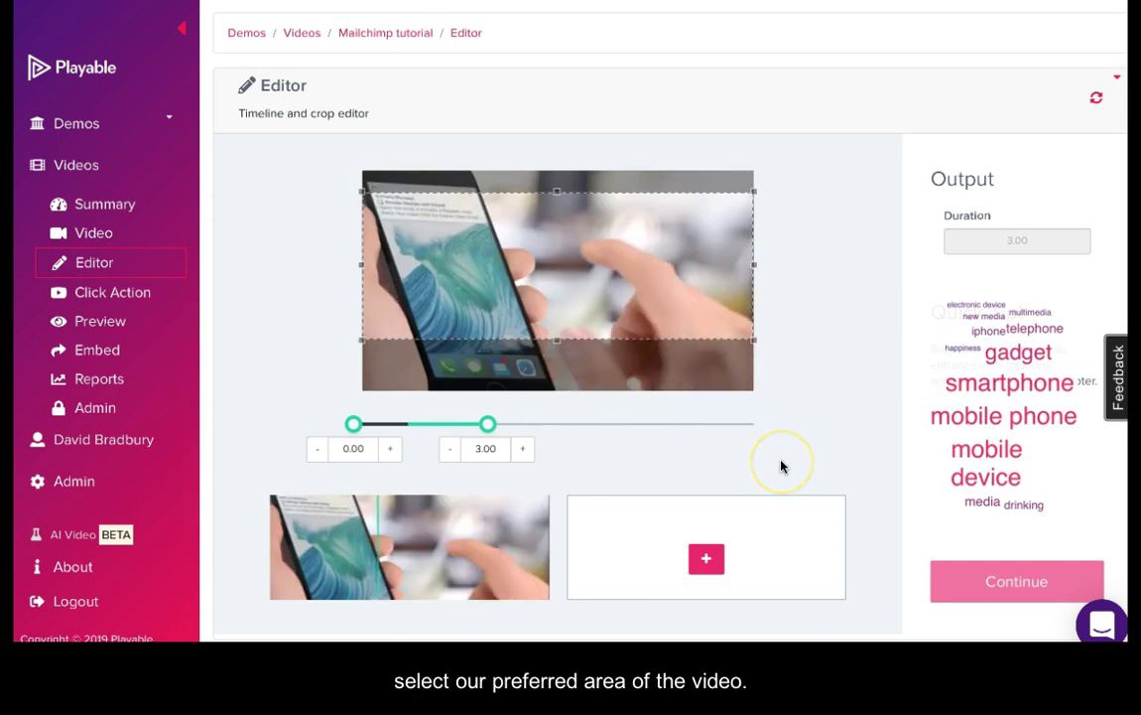
Add a second clip, trim it to run from 0.30 to 9.80 seconds, and continue with the edit.
click(706, 555)
drag(604, 425, 701, 425)
drag(470, 425, 362, 424)
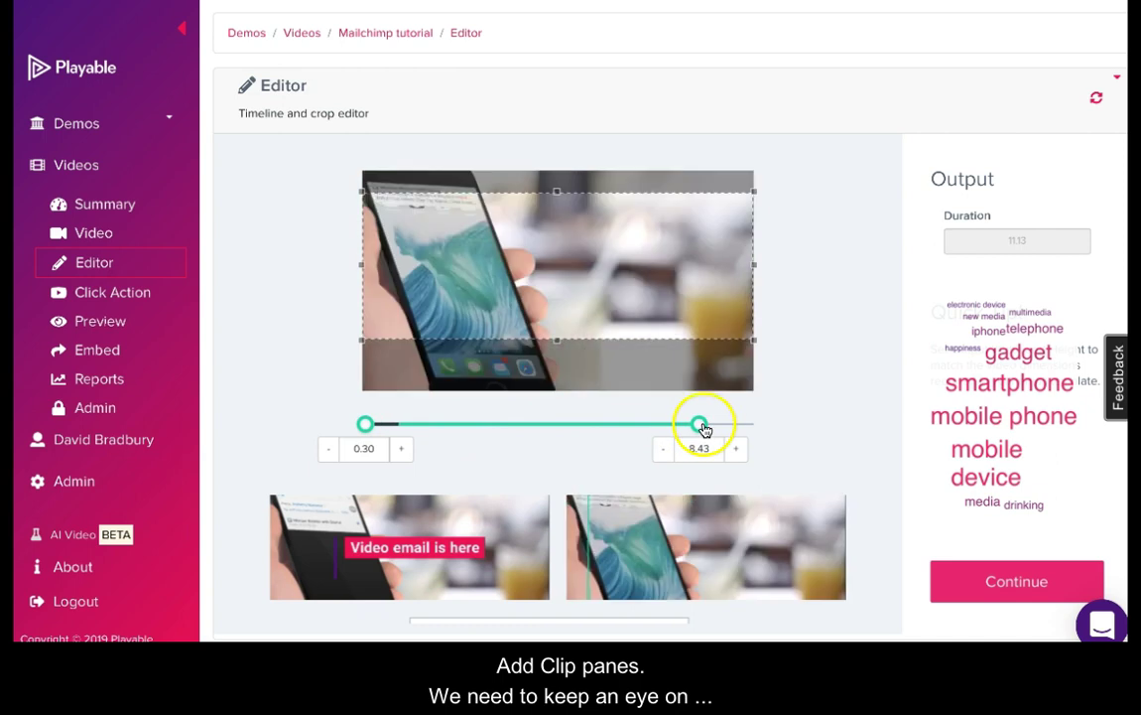
drag(703, 426, 752, 424)
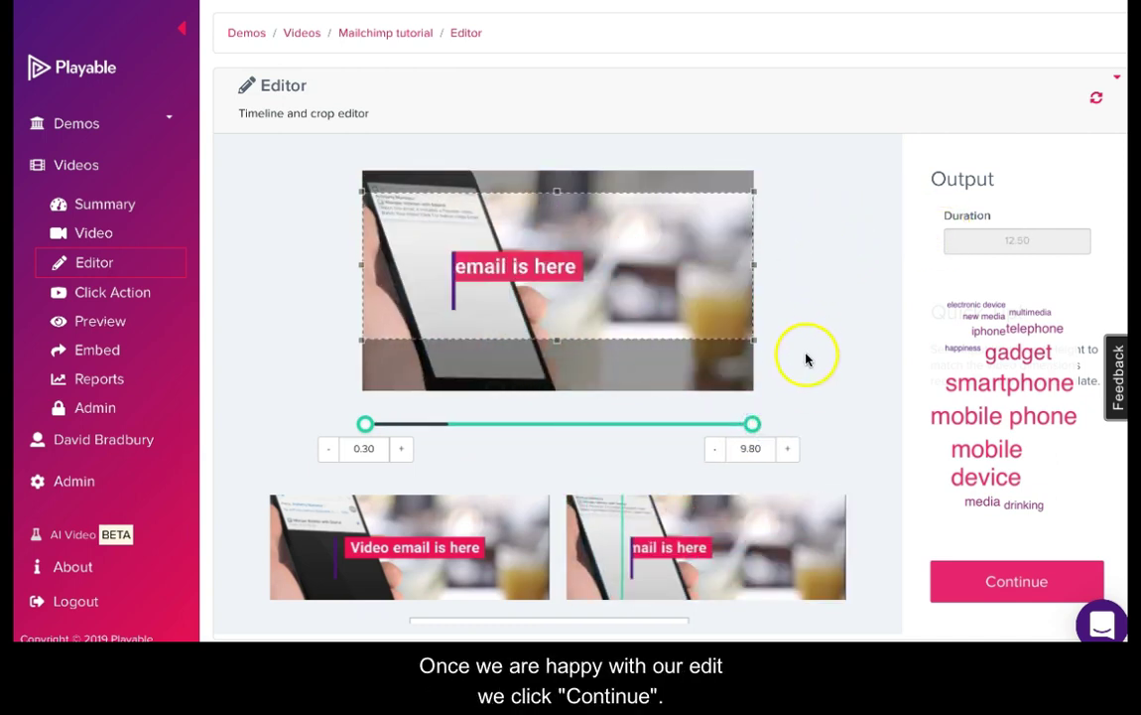
click(971, 583)
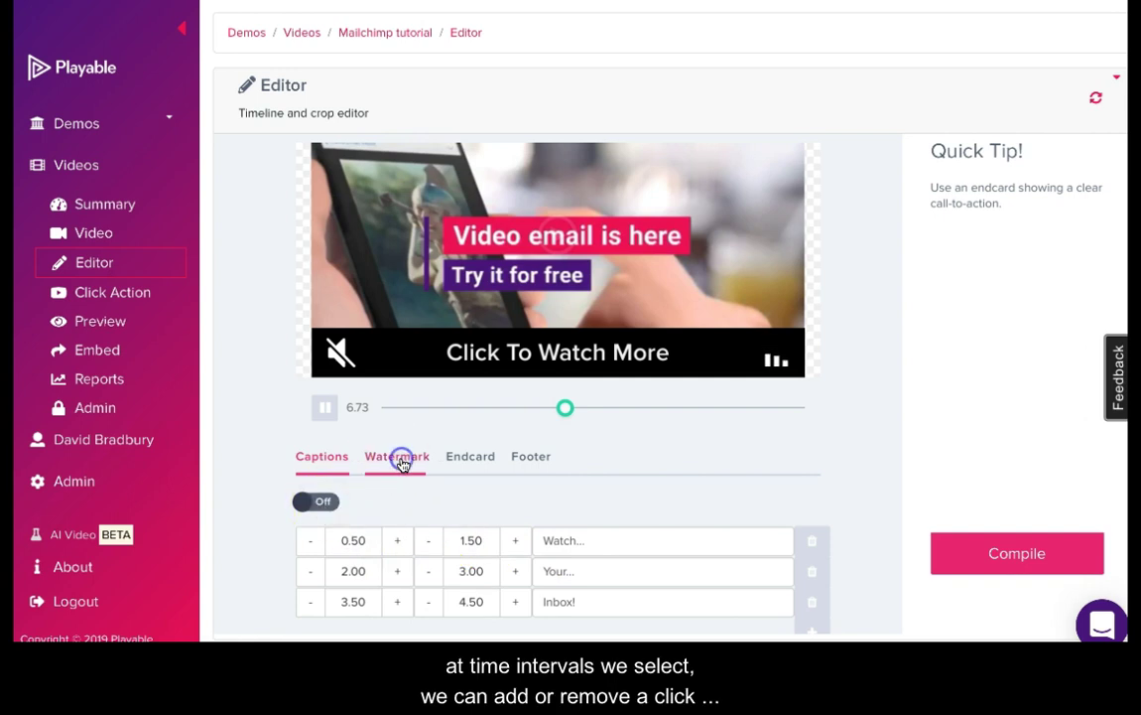
Switch off the video's watermark, endcard and footer, and compile the video.
click(315, 505)
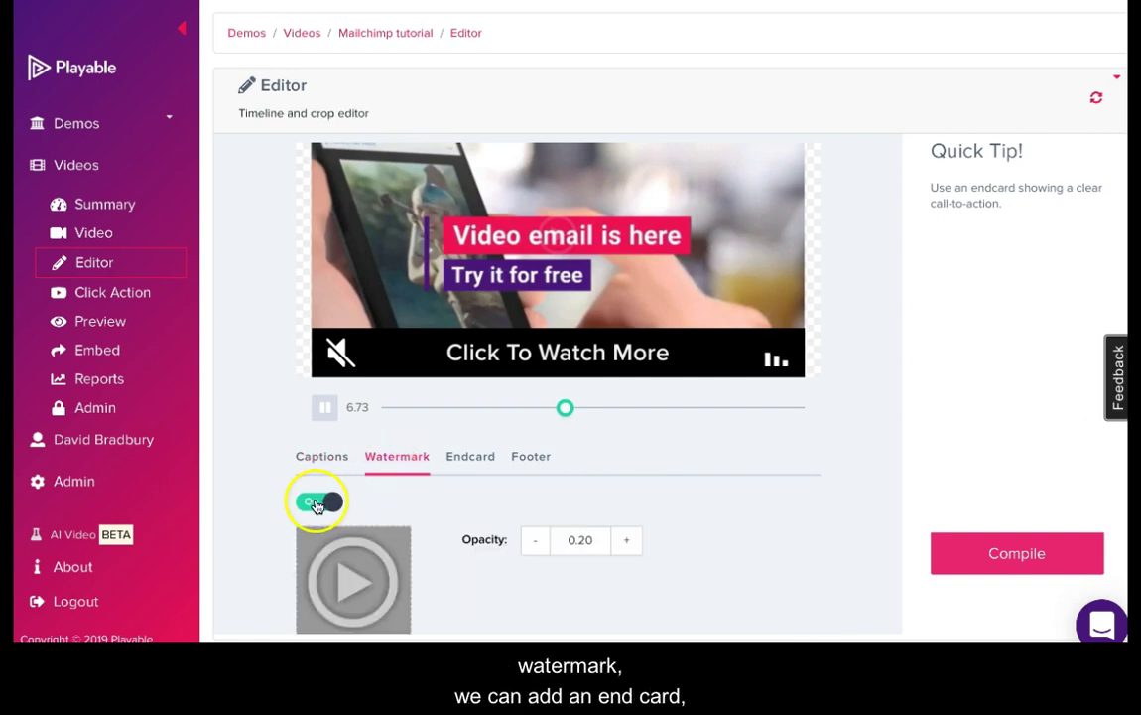
click(462, 461)
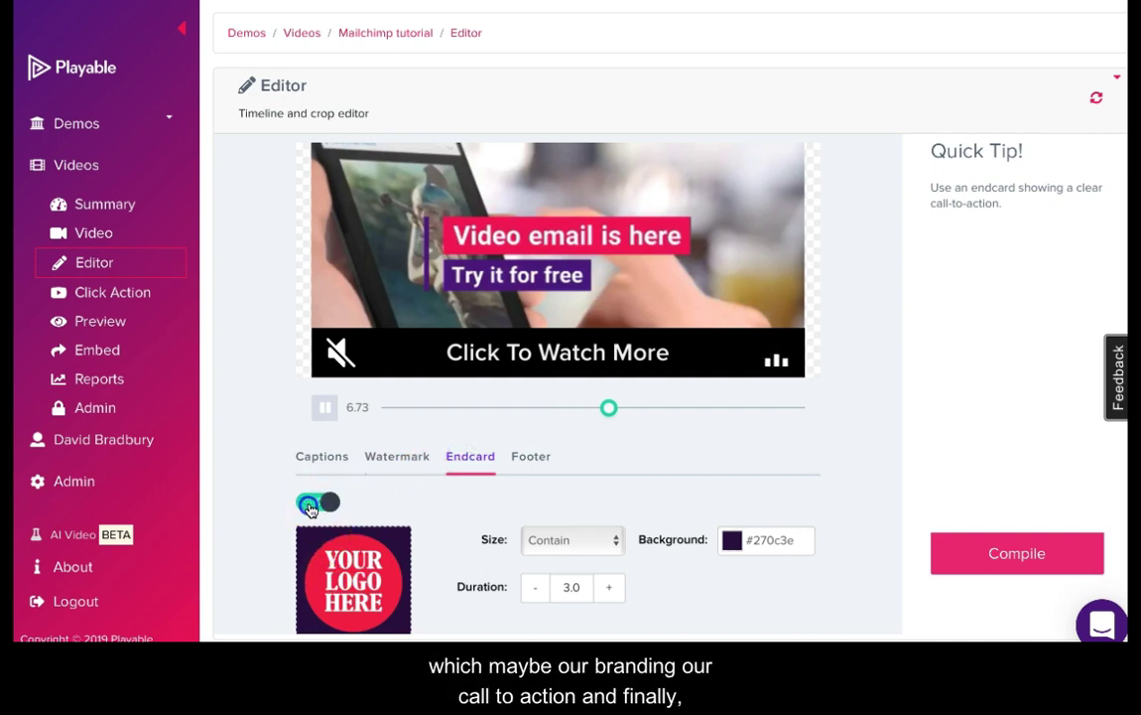
click(527, 458)
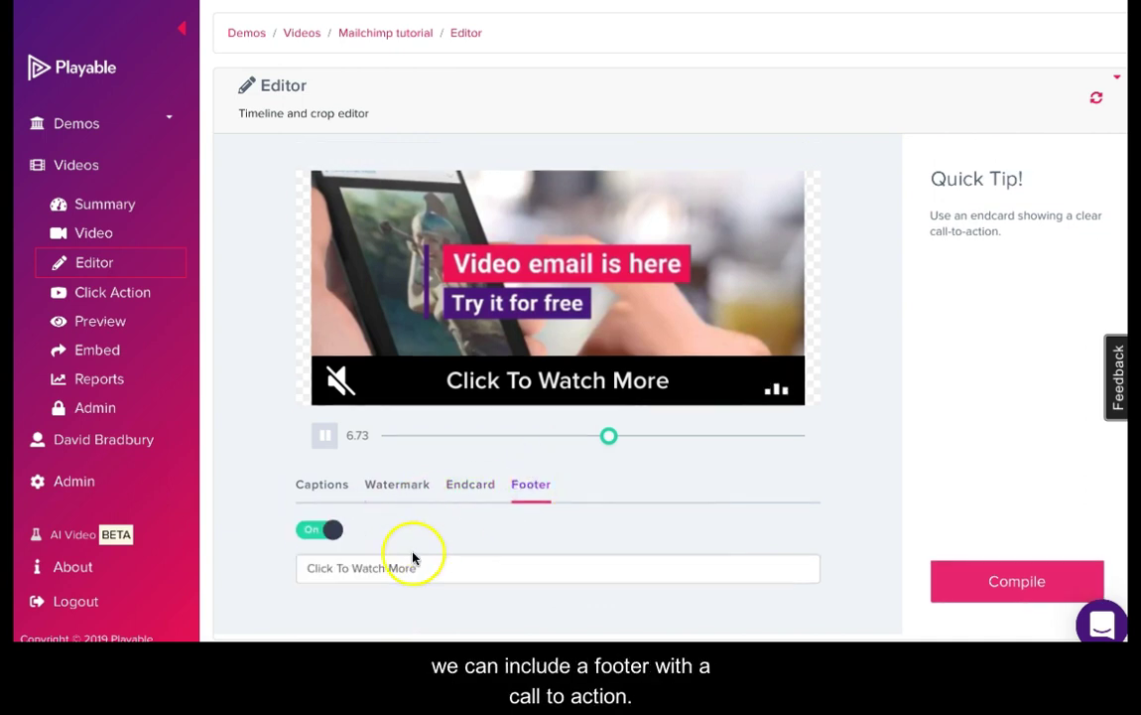
click(317, 533)
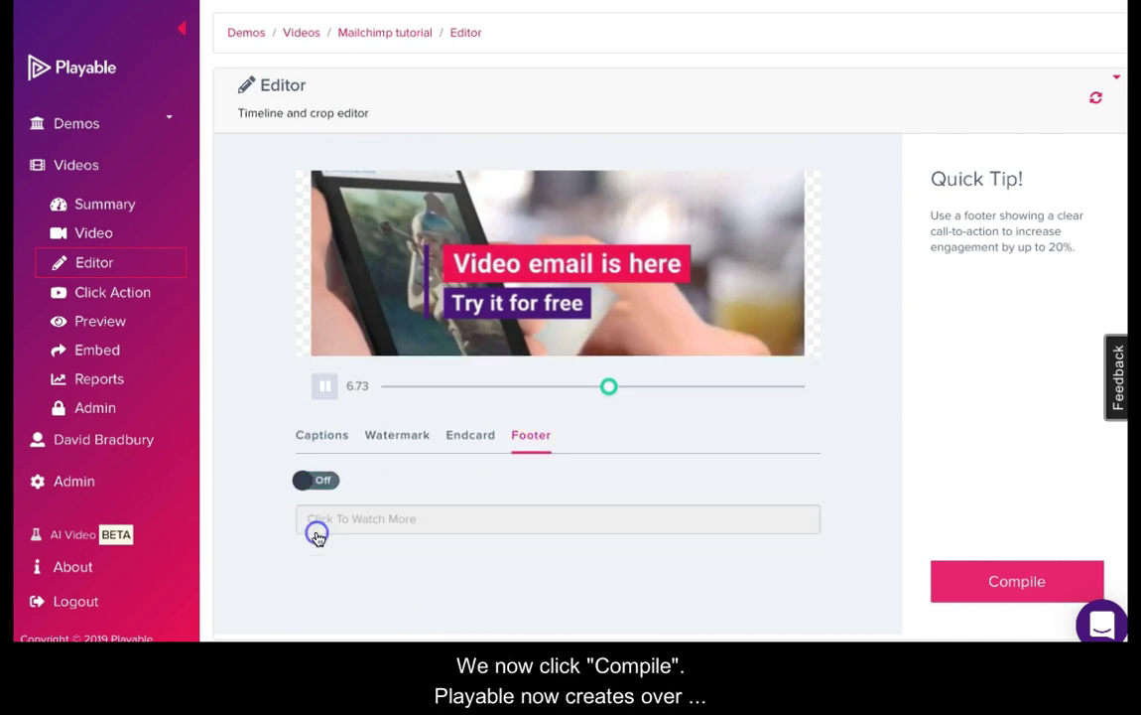
click(1019, 585)
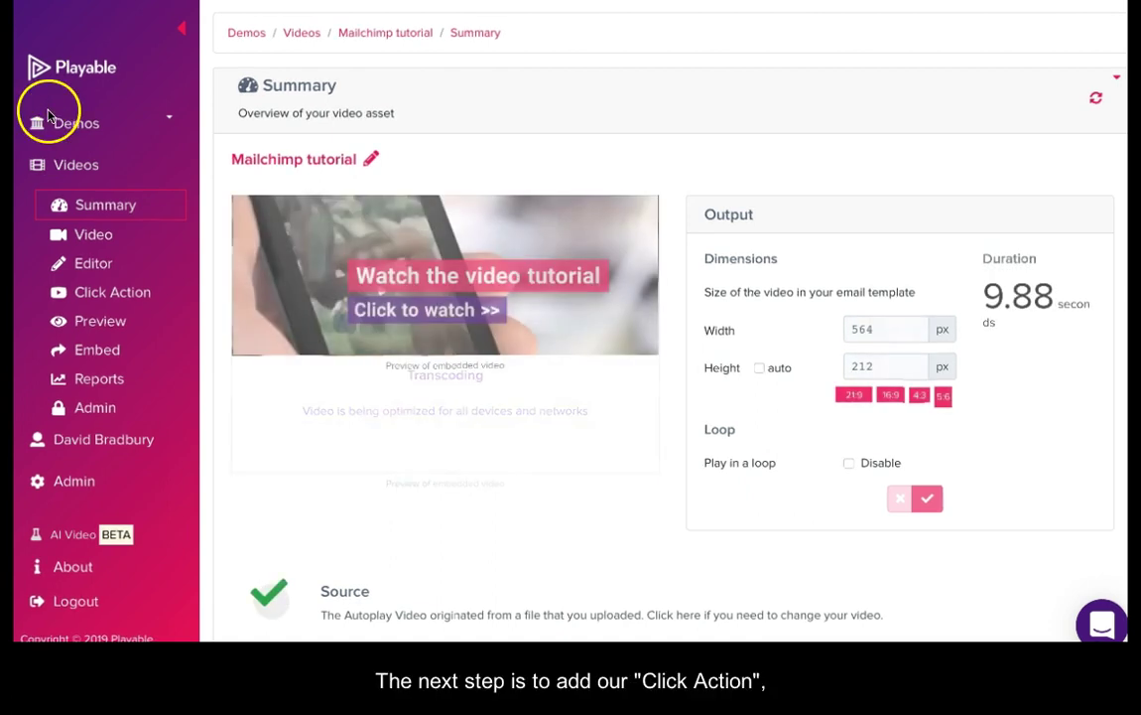
click(107, 294)
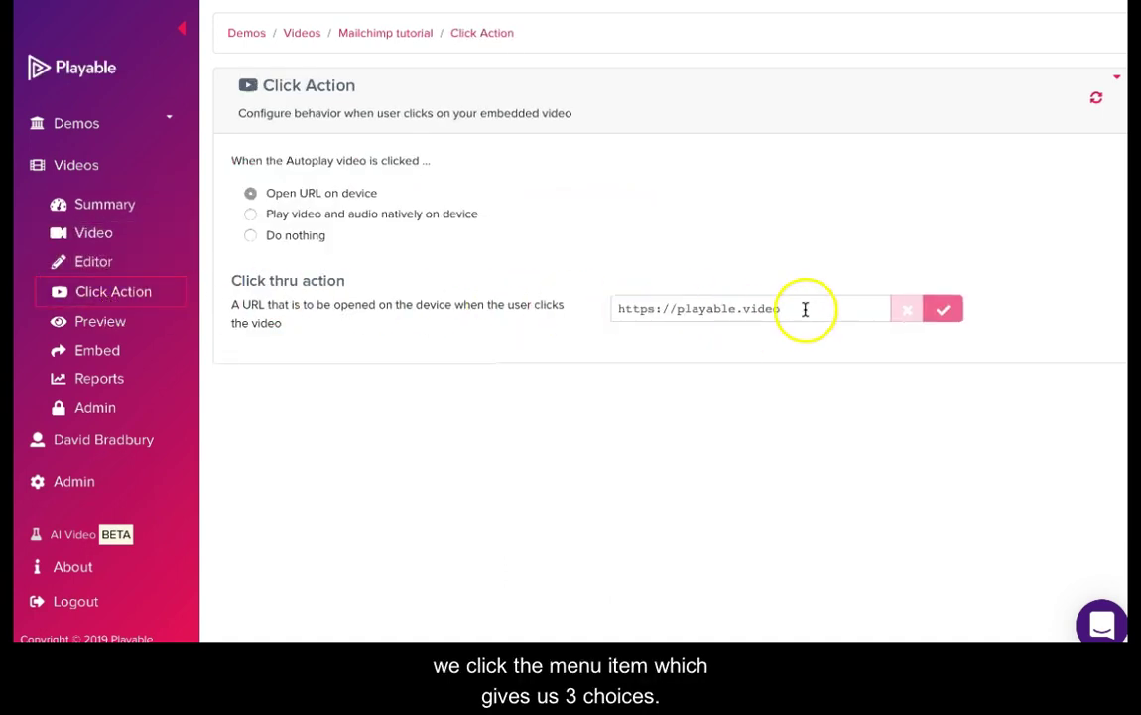
click(804, 309)
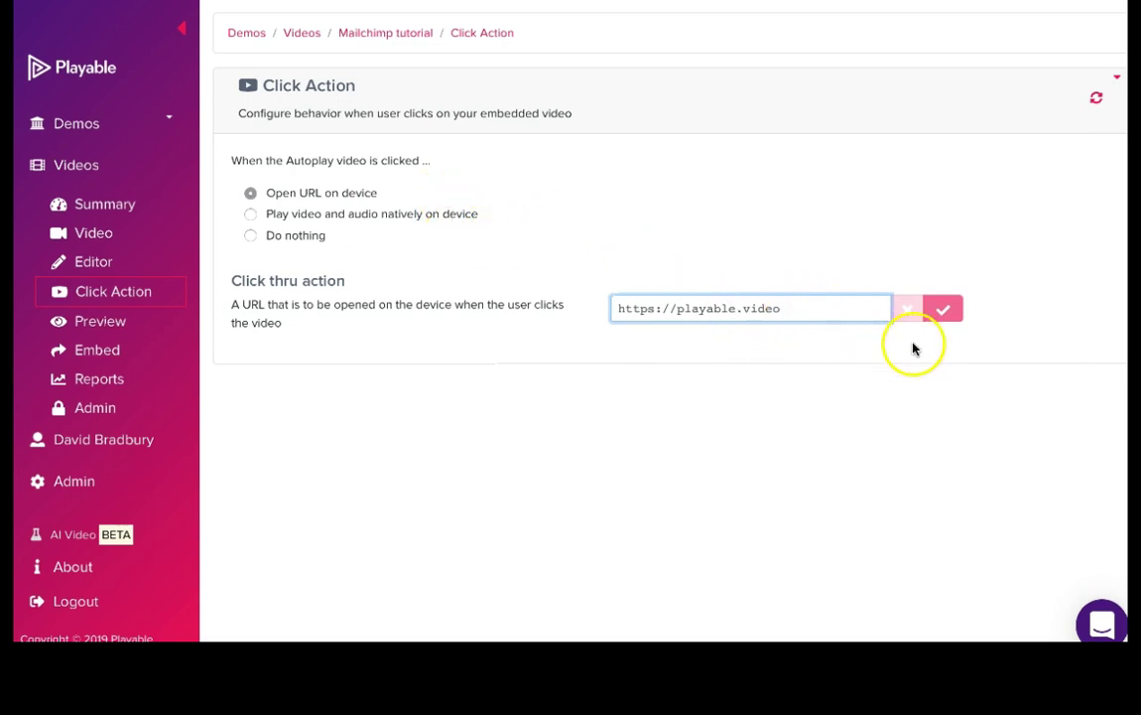
click(945, 312)
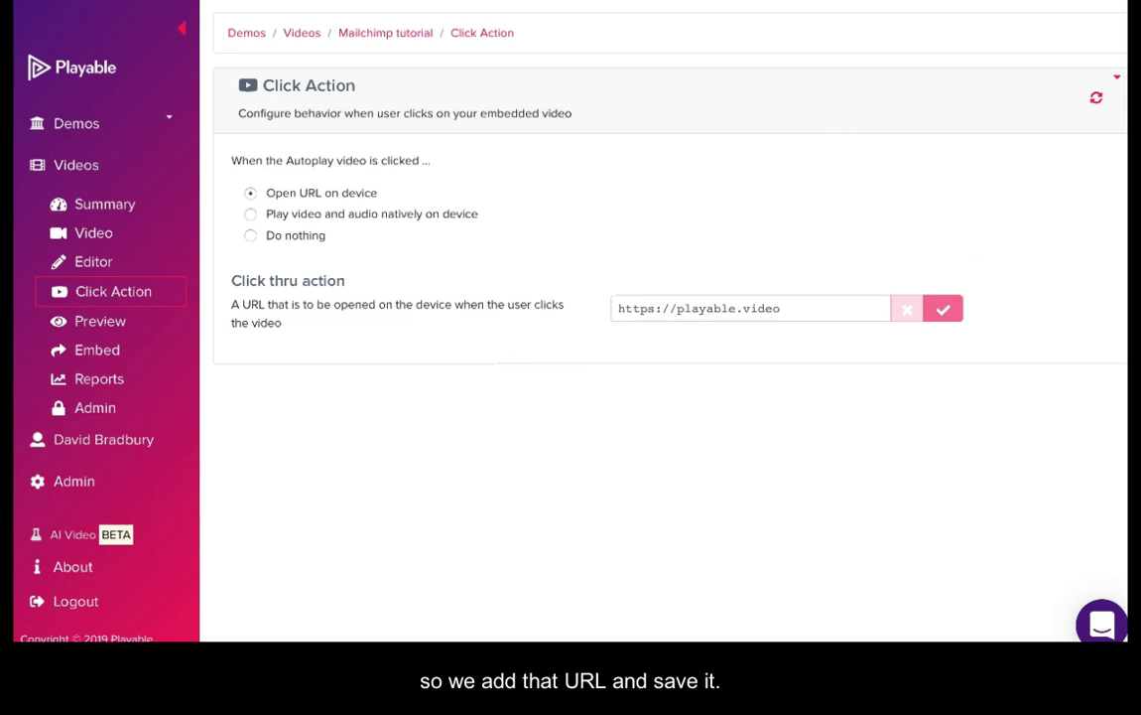
Preview the video within the email template for Apple Mail and check the other mail clients offered.
click(115, 325)
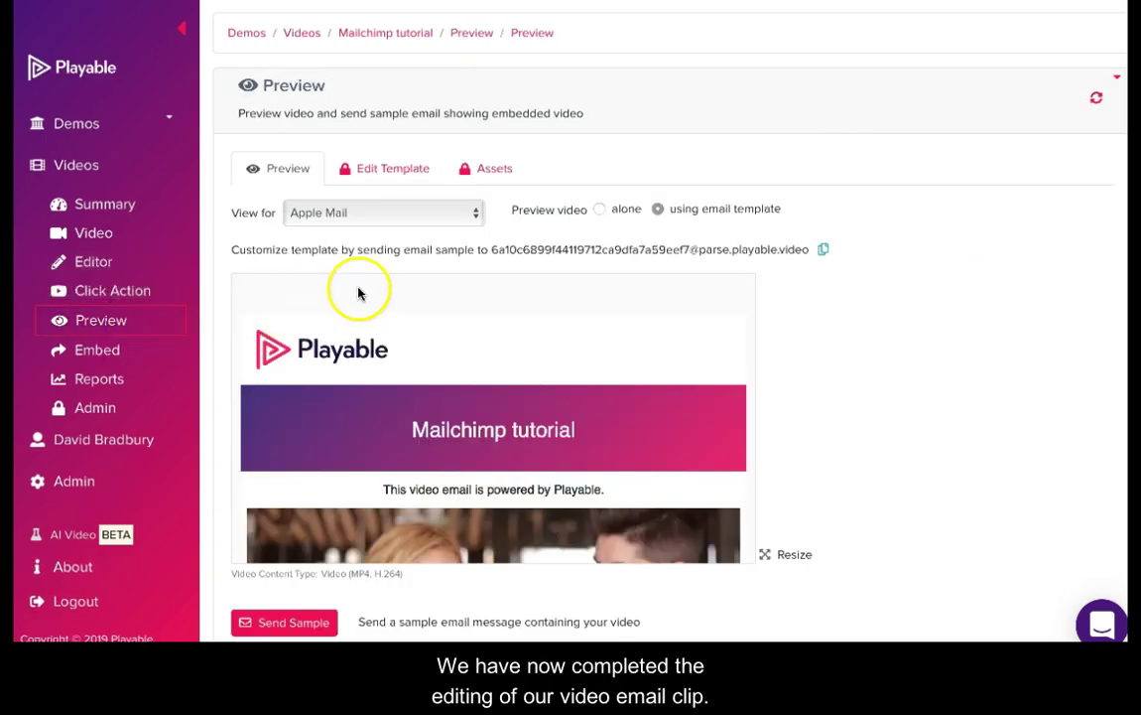
scroll(536, 397, down, 3)
scroll(545, 420, down, 2)
click(477, 215)
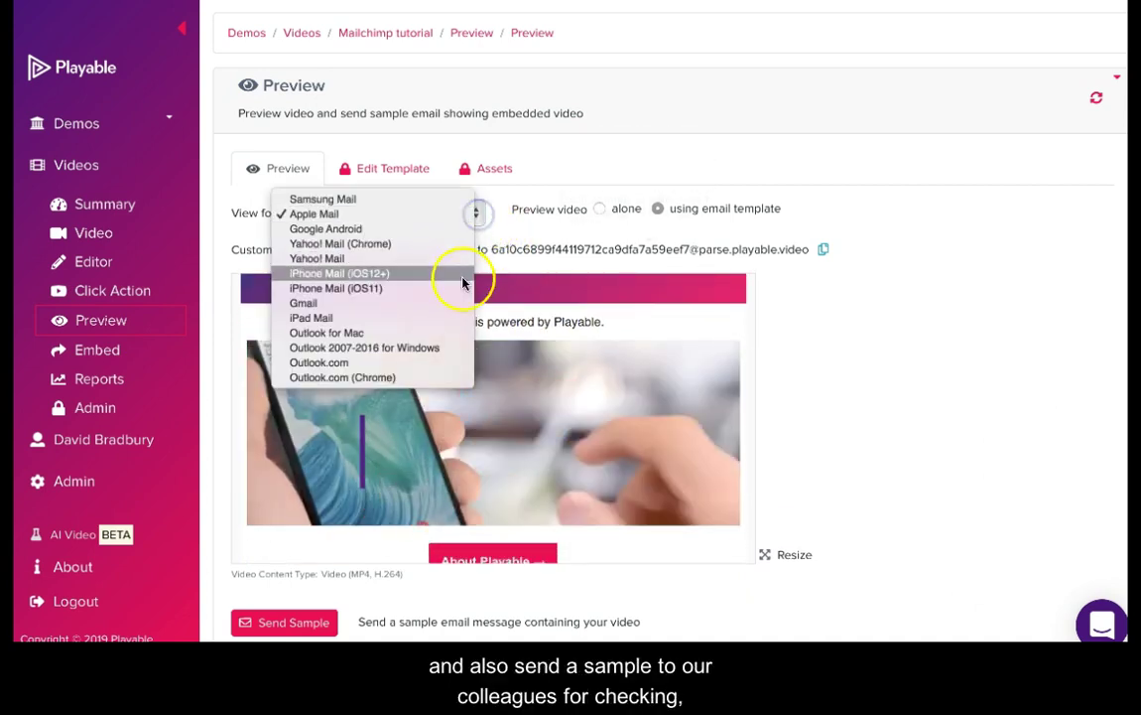
click(458, 213)
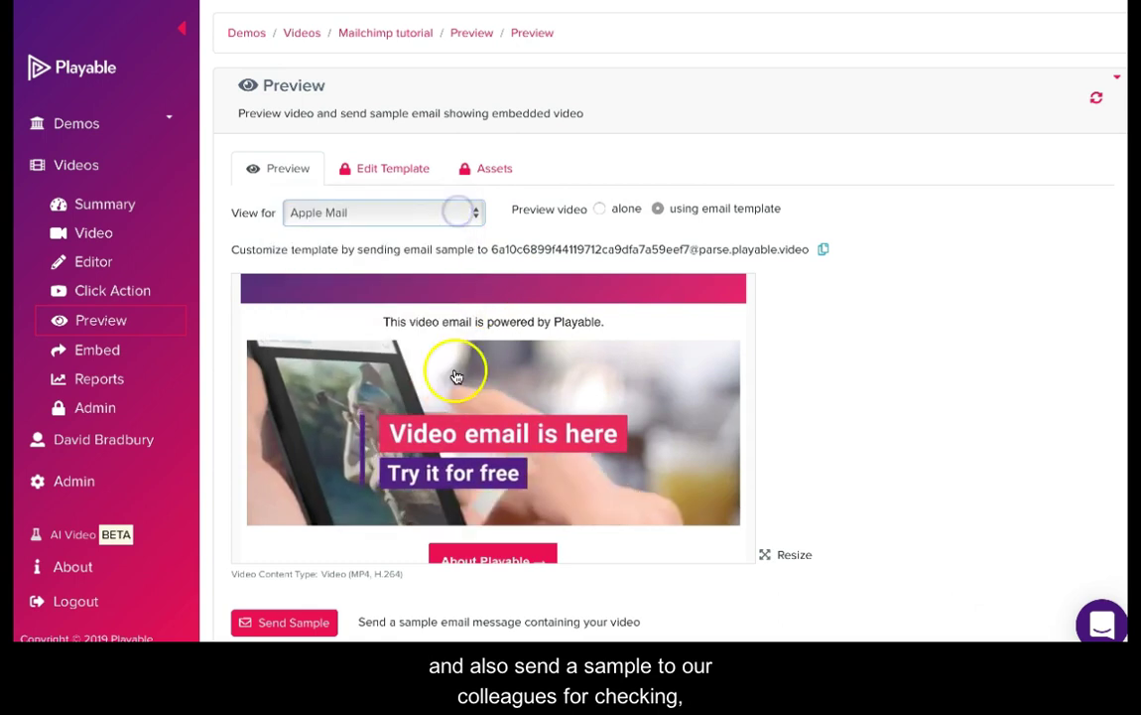
Open the sample email message form and clear the recipient's e-mail address.
click(291, 617)
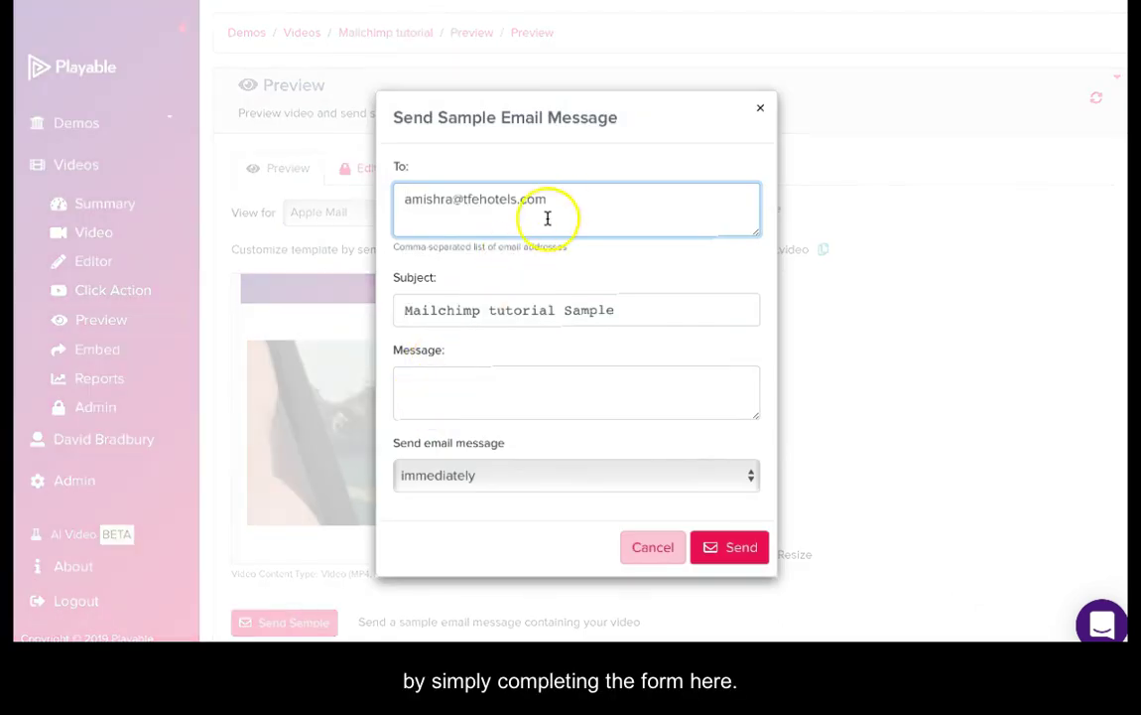
drag(556, 212, 398, 200)
key(BackSpace)
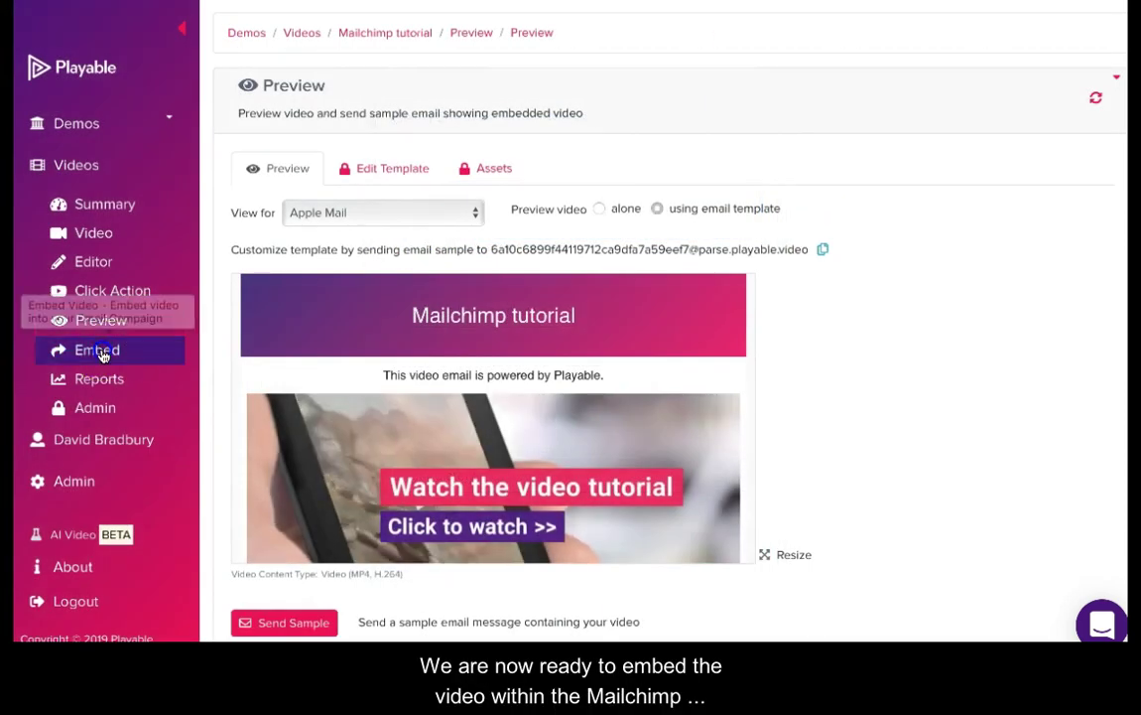
Set up embedding of the video with MailChimp as the email provider and Playable Tutorial as the campaign.
click(99, 351)
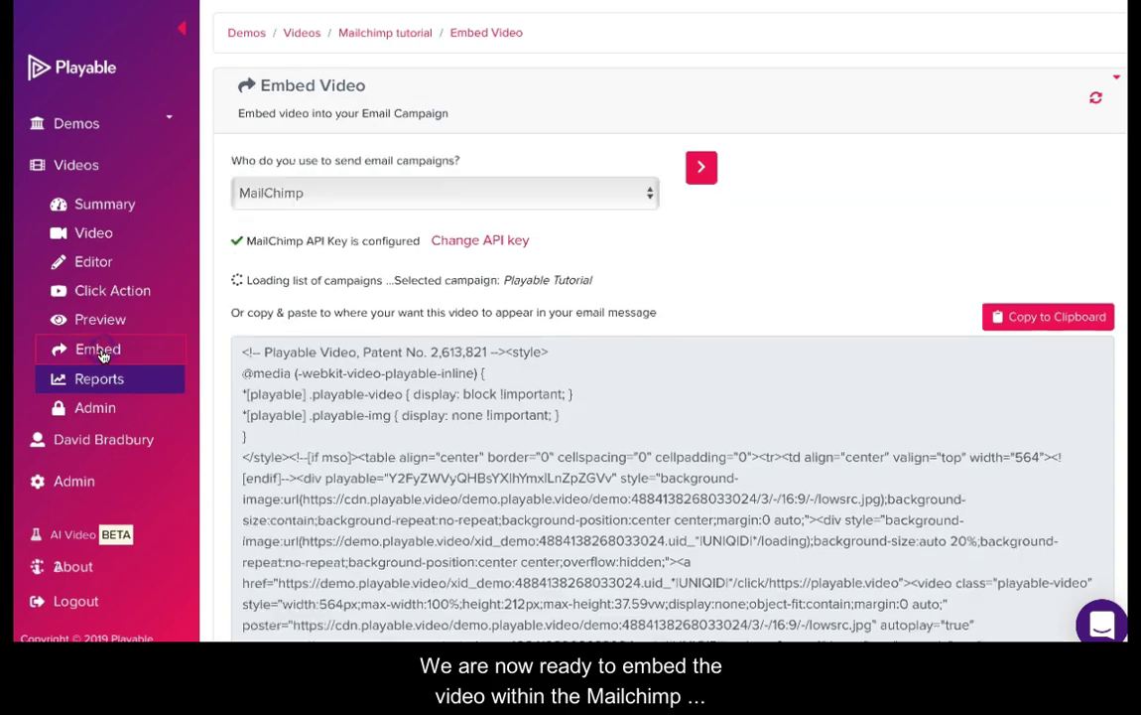
click(651, 196)
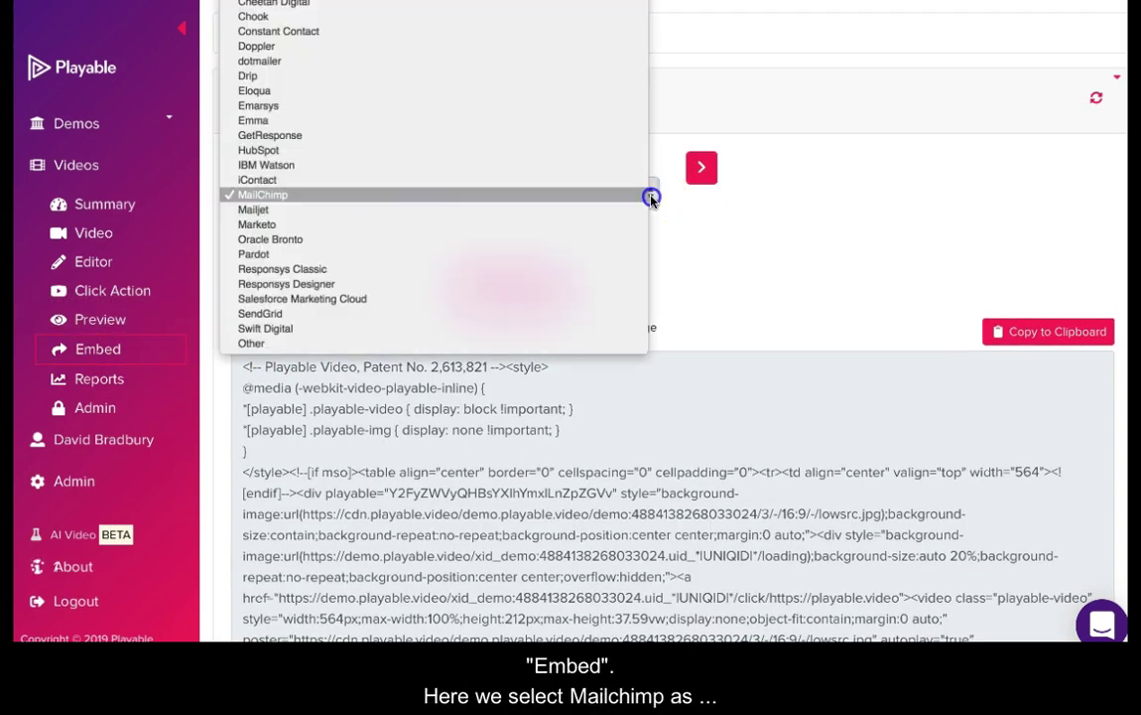
click(587, 195)
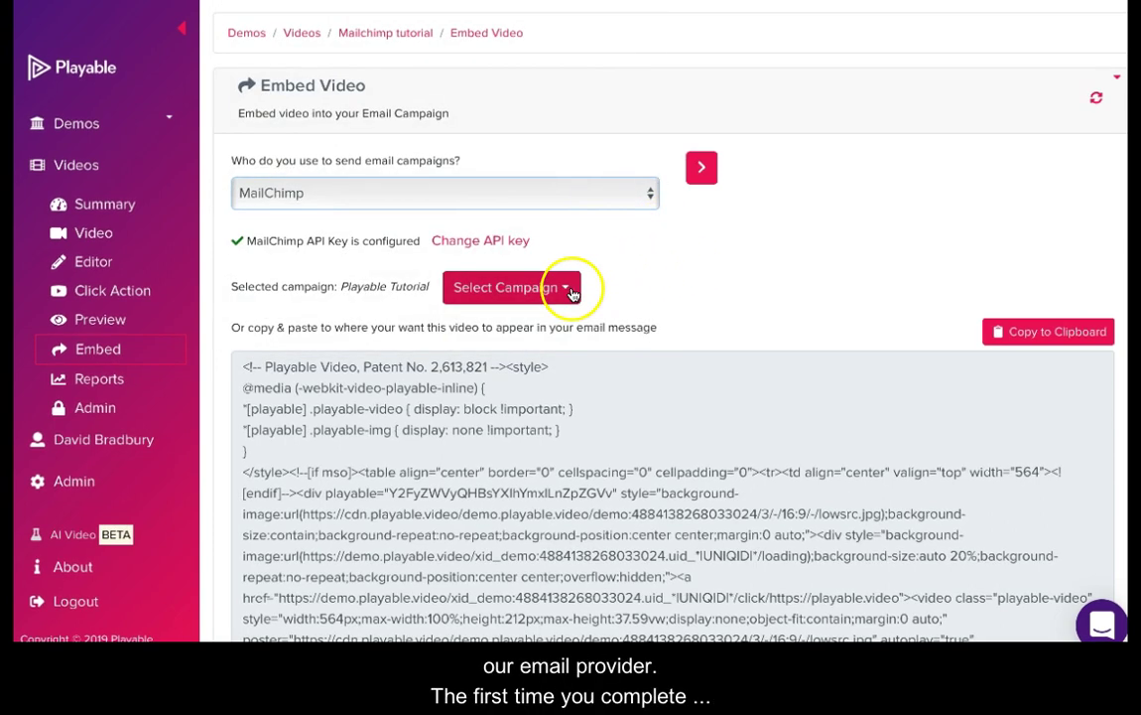
click(572, 290)
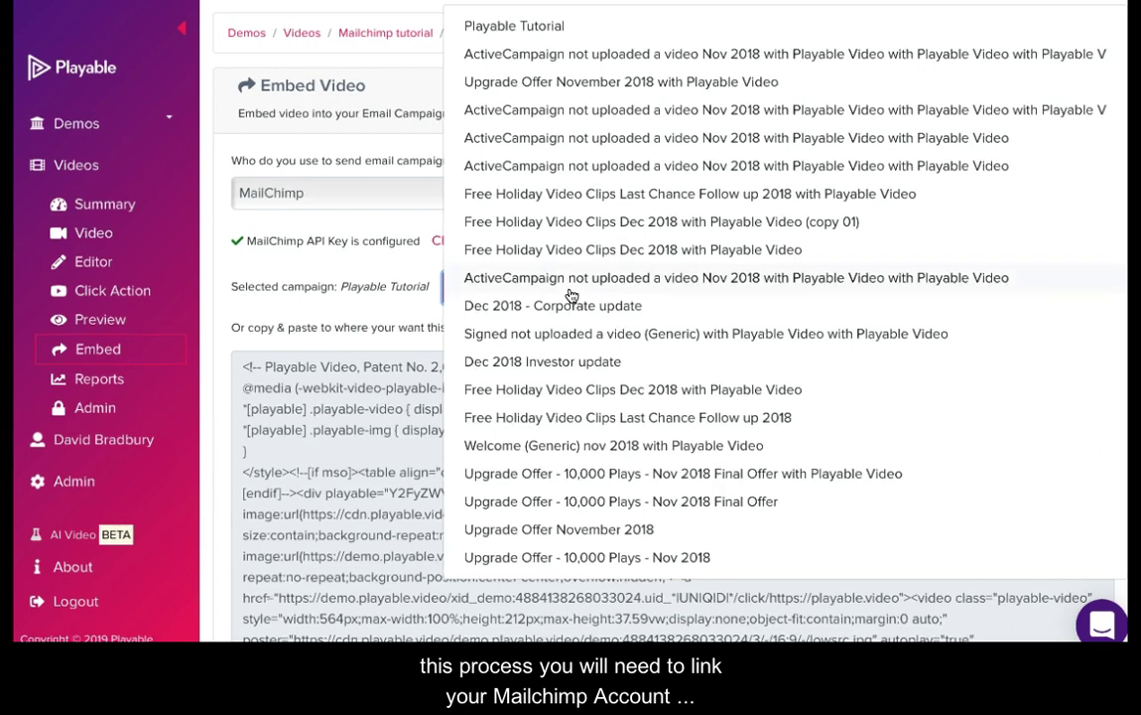
click(559, 28)
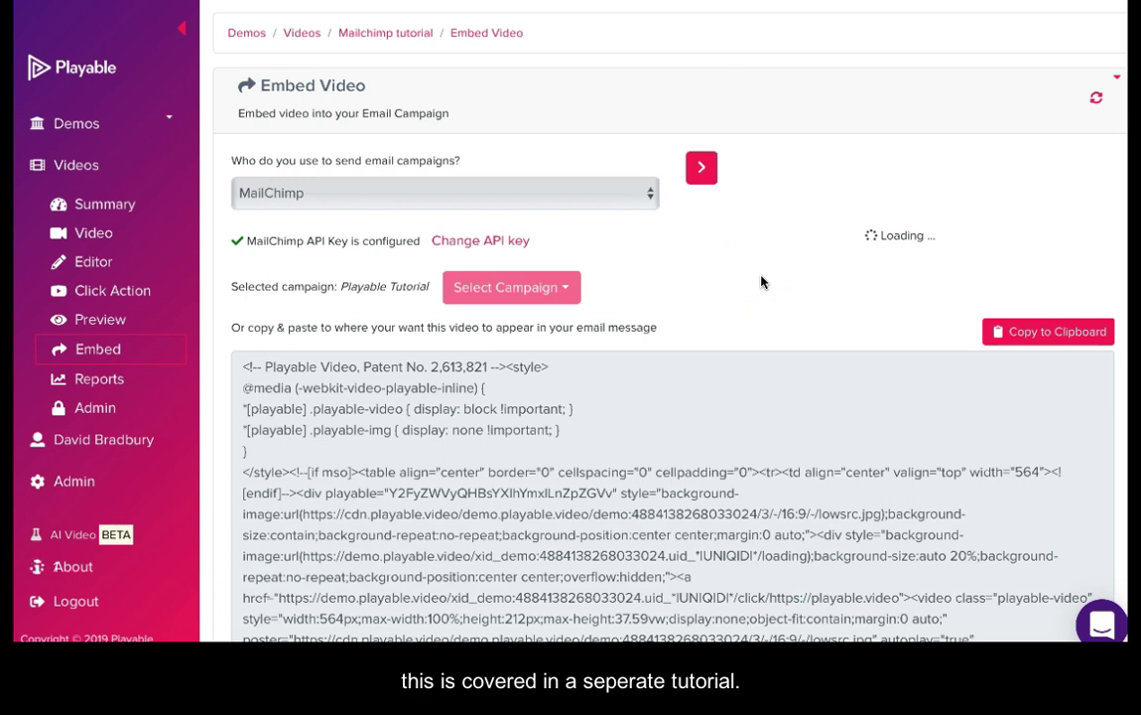
Insert the video in place of the "Add a photo here" image above the "Feature the star of your collection first" heading.
scroll(1020, 319, down, 5)
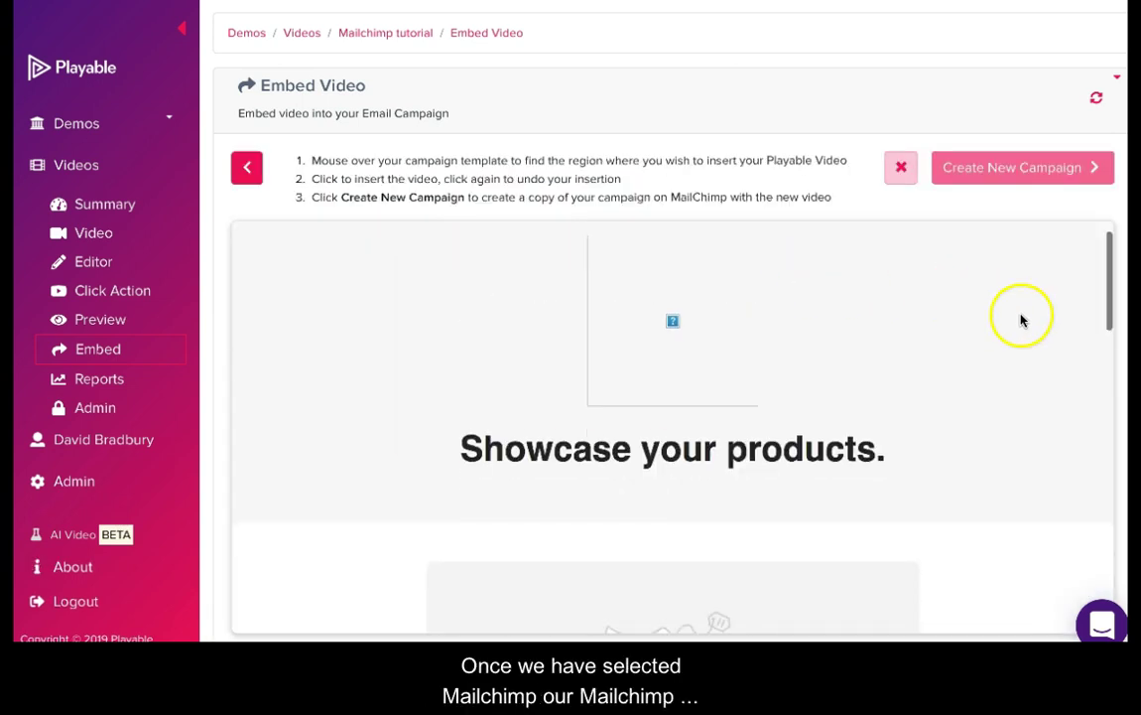
scroll(1027, 323, down, 1)
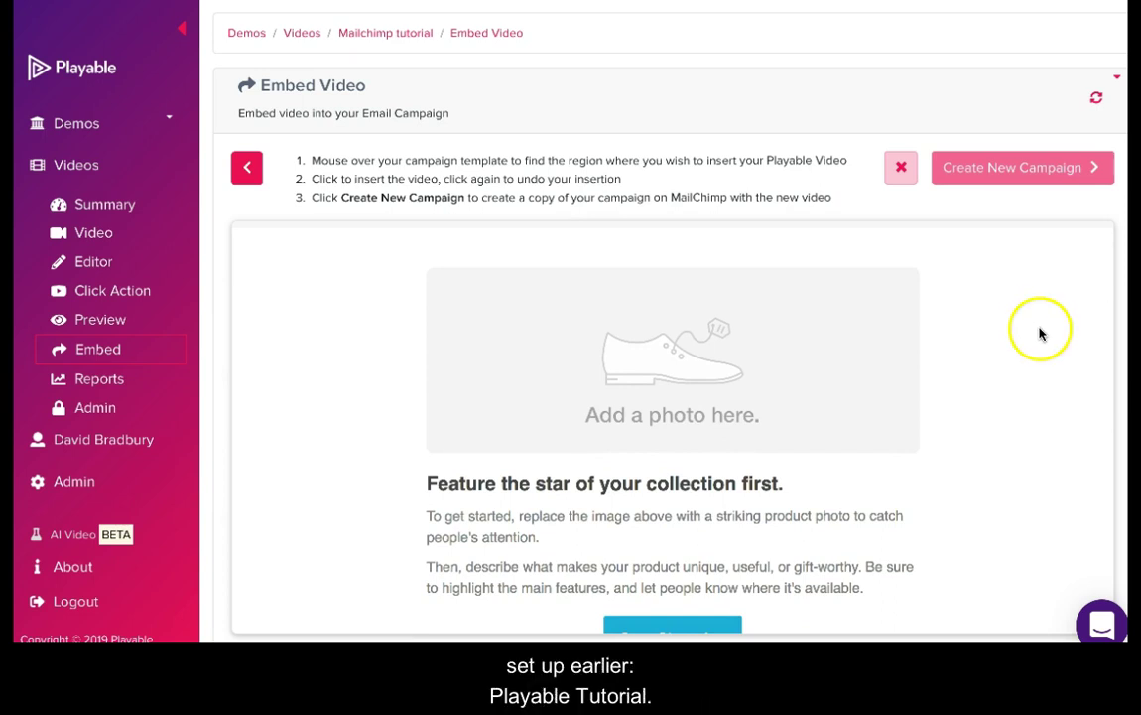
scroll(1038, 330, down, 1)
scroll(1033, 338, down, 1)
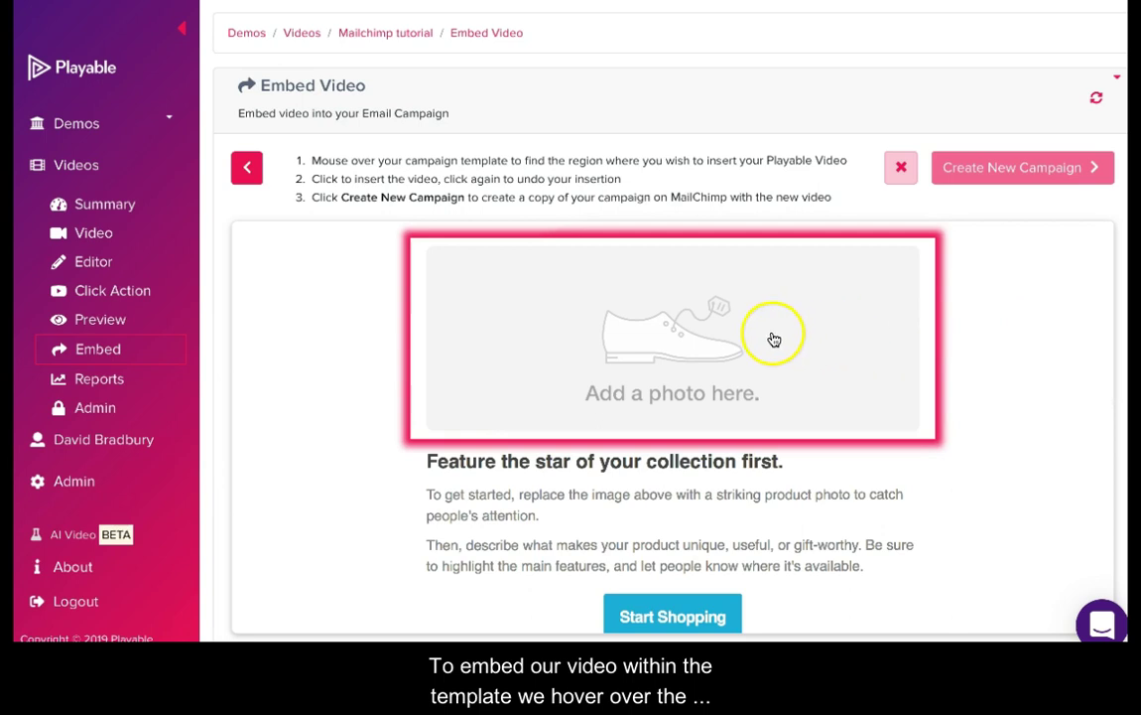
click(638, 334)
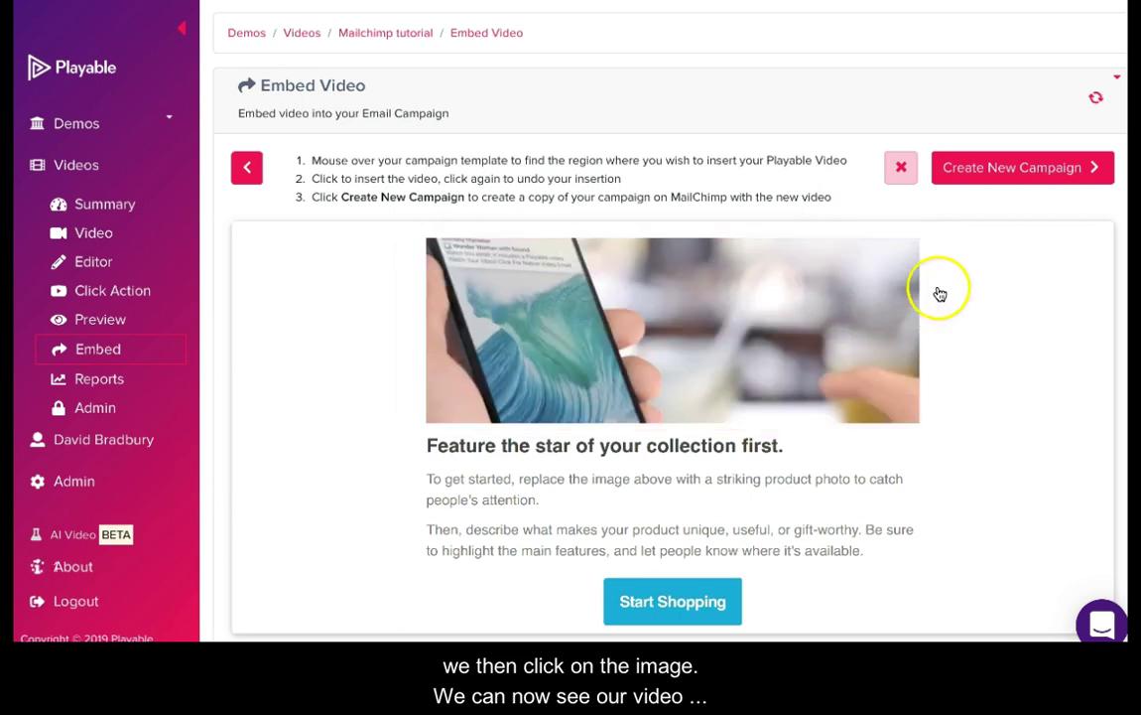
Create a new MailChimp campaign containing the embedded video and open it in MailChimp.
click(1012, 174)
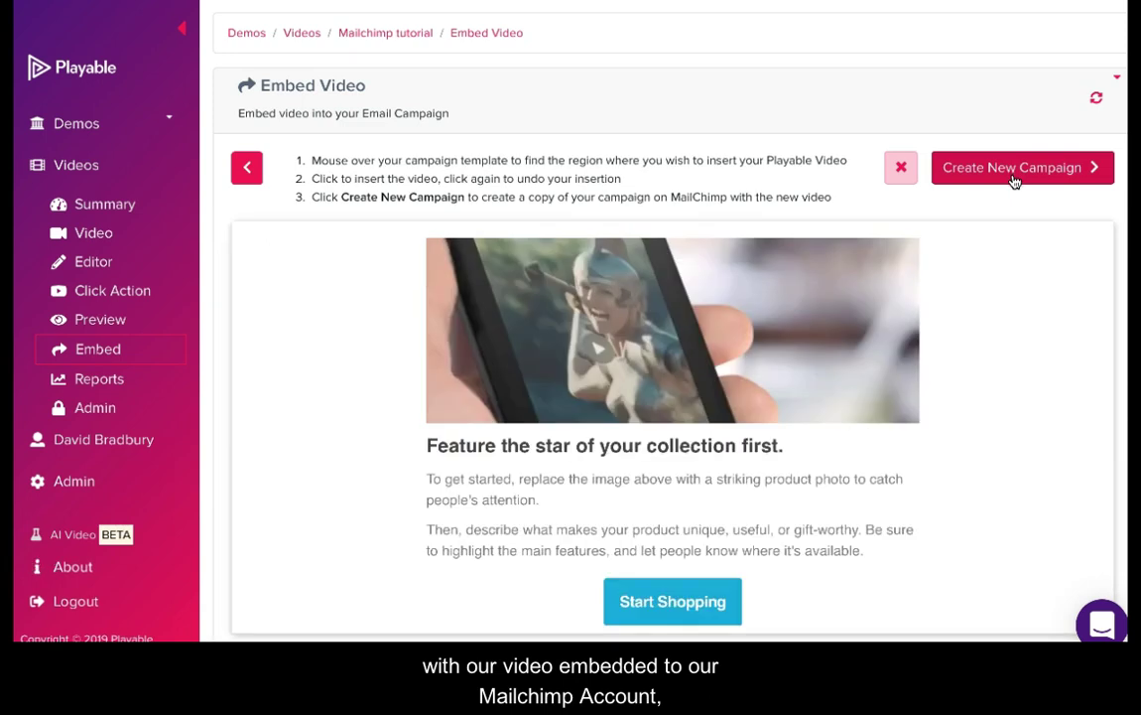
click(957, 313)
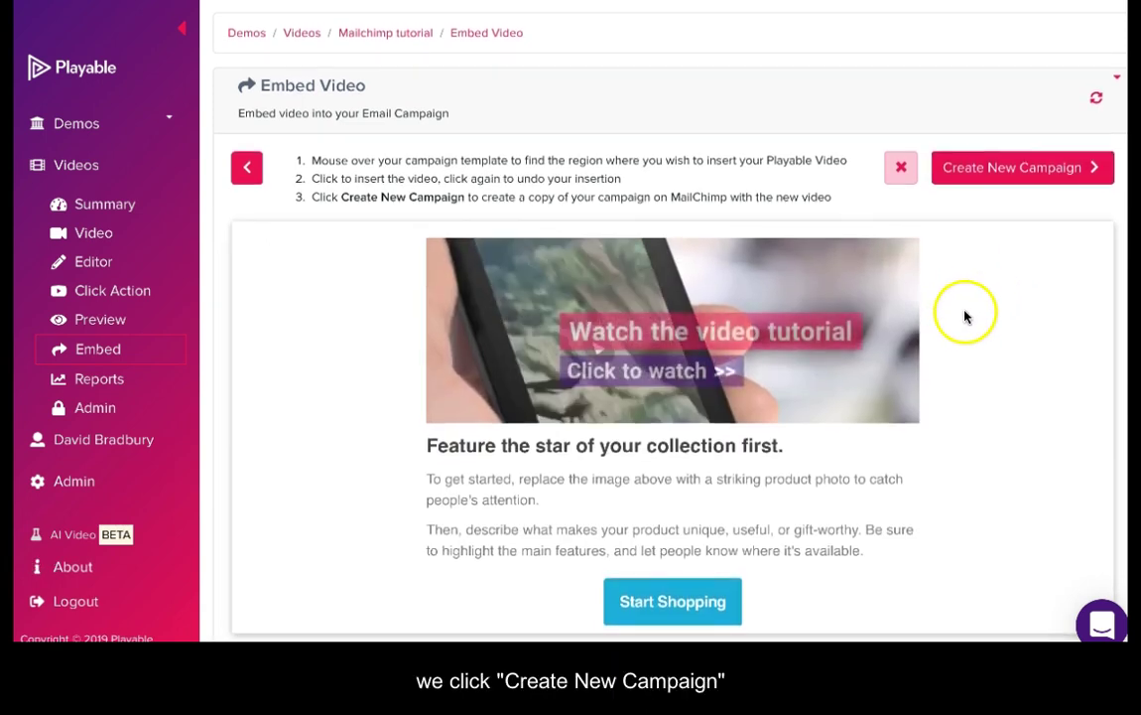
click(1016, 172)
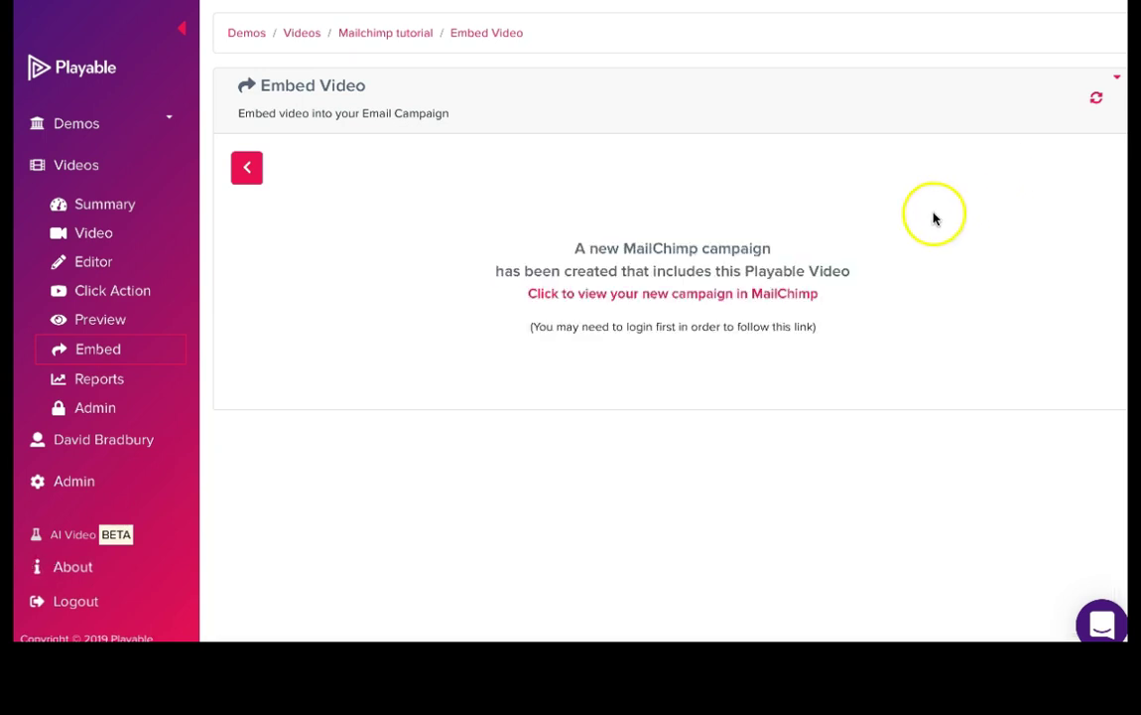
click(787, 296)
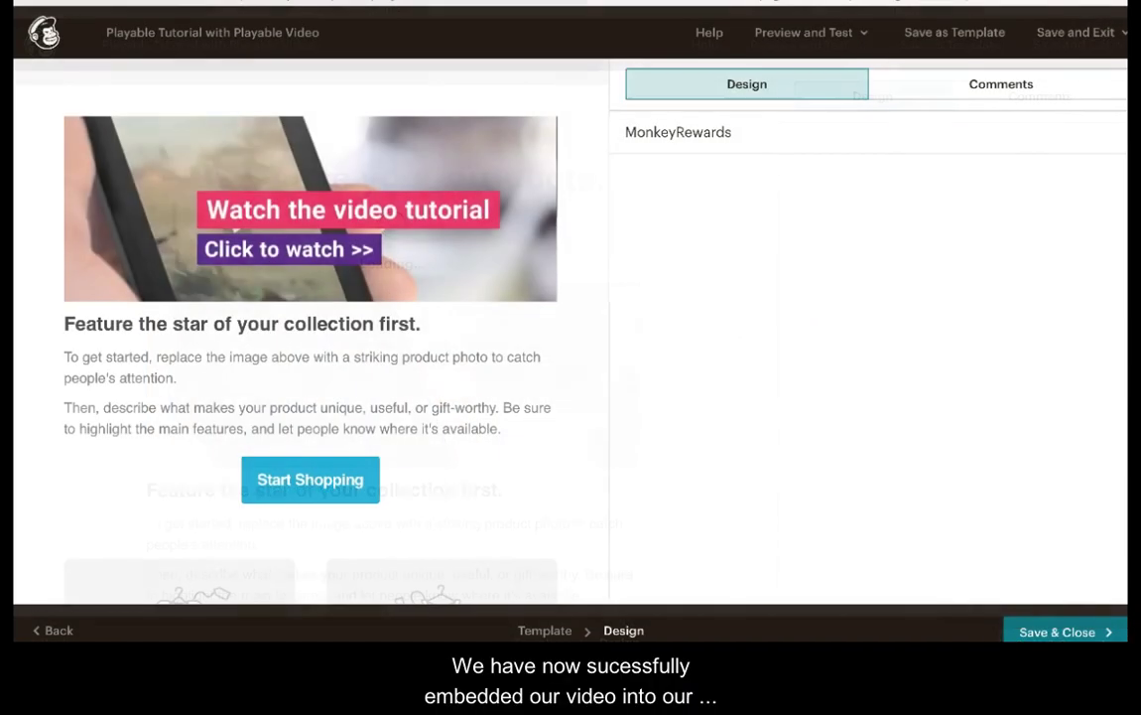